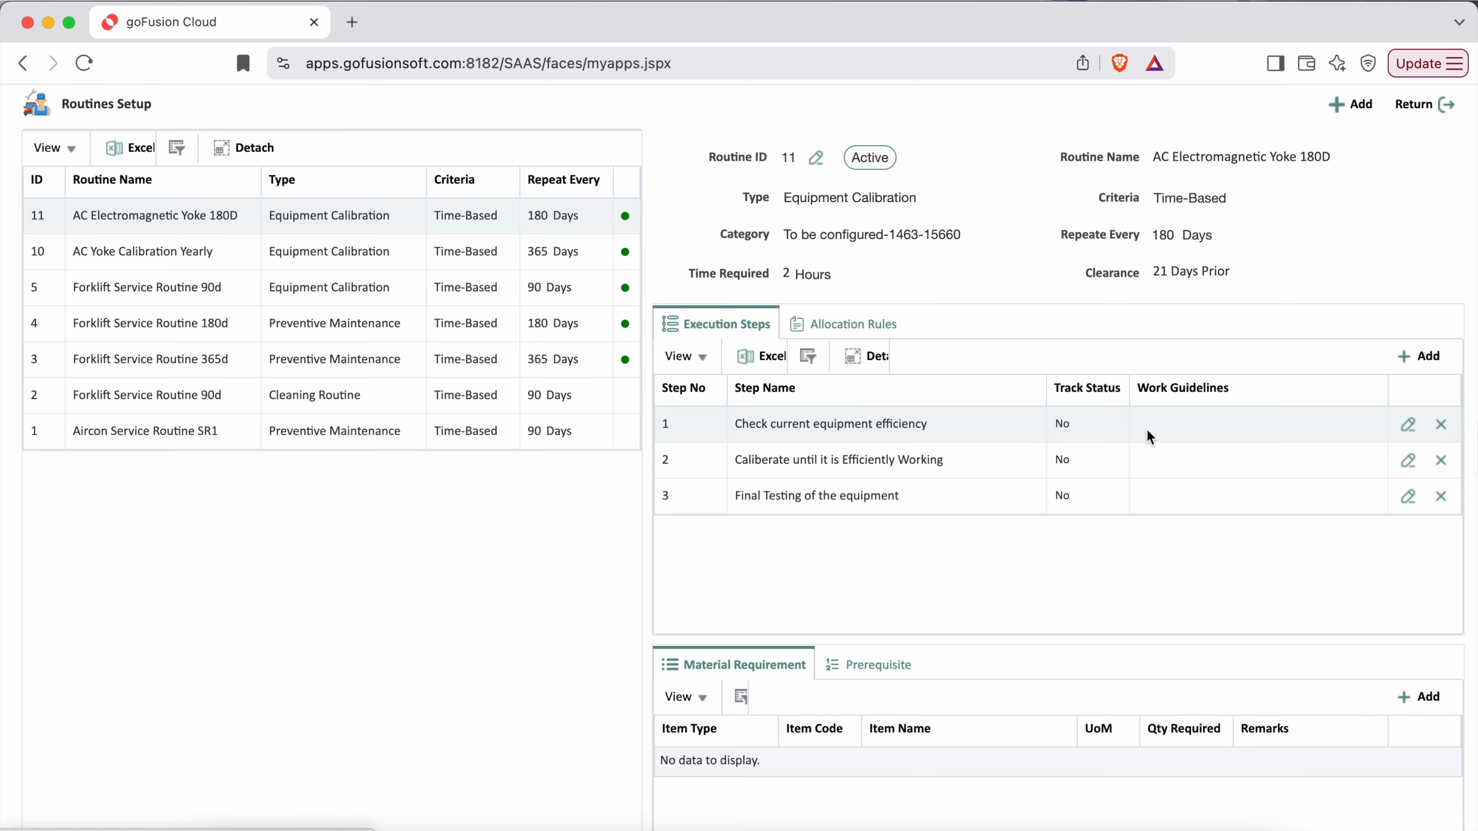
Start a new routine and name it "UT Flaw Detector Calibration Yearly".
click(1349, 108)
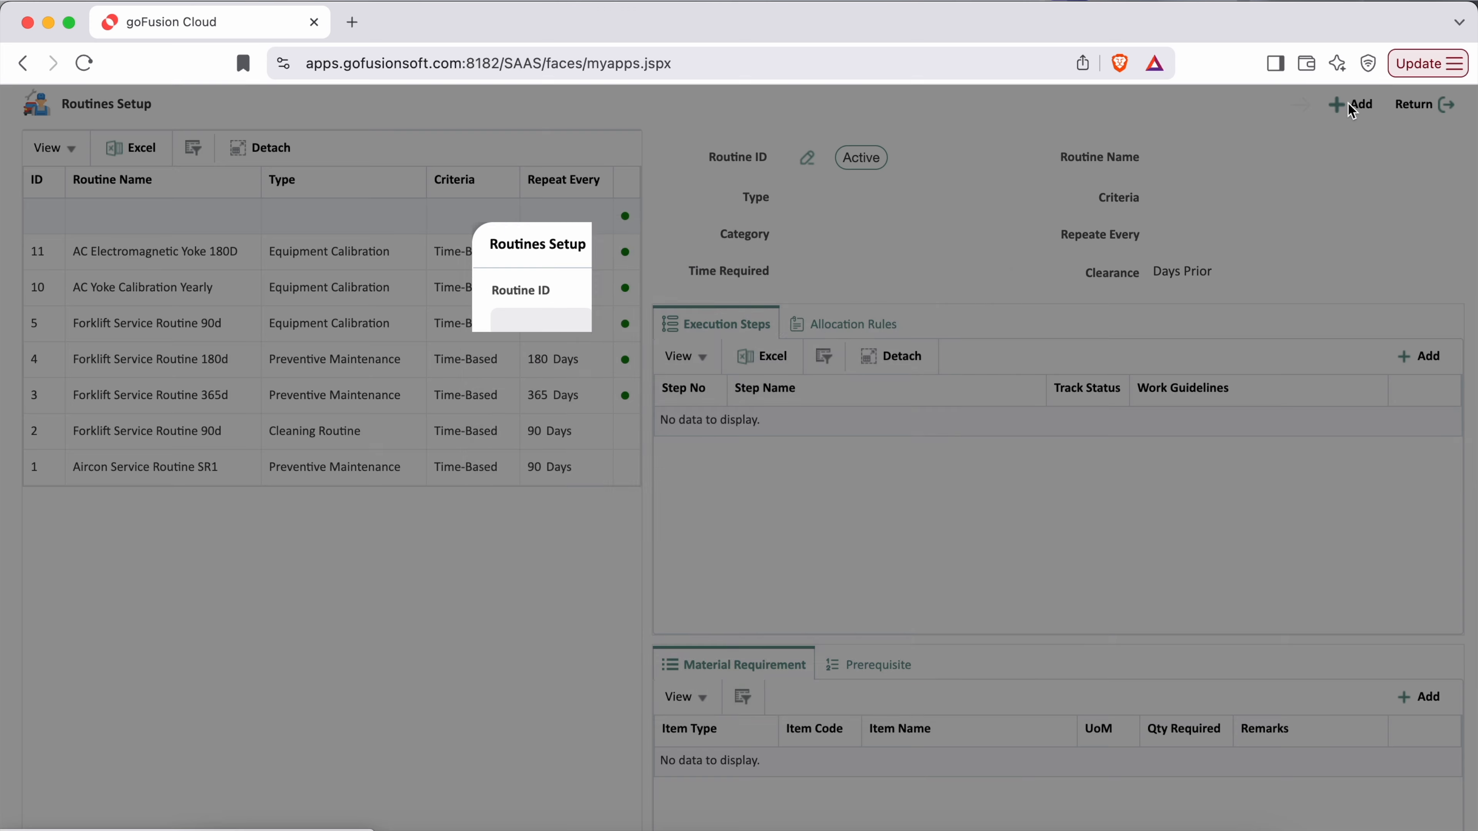
click(618, 397)
text(UT )
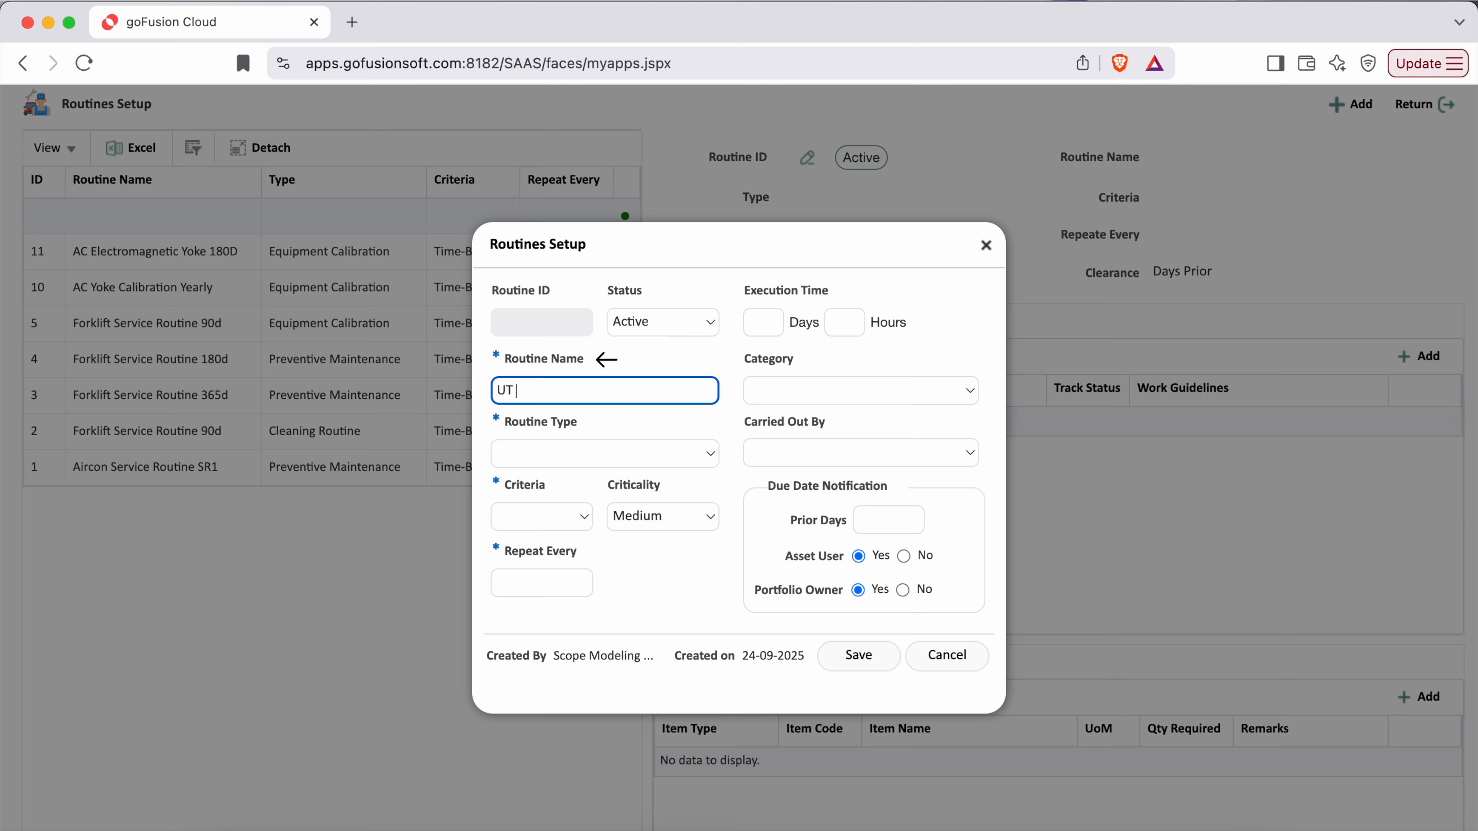
text(Flaw Detector Calibration Yearly)
click(497, 363)
drag(493, 357, 598, 358)
Set the routine type to Equipment Calibration and the criteria to Time-Based.
click(498, 420)
drag(499, 426, 581, 430)
click(708, 457)
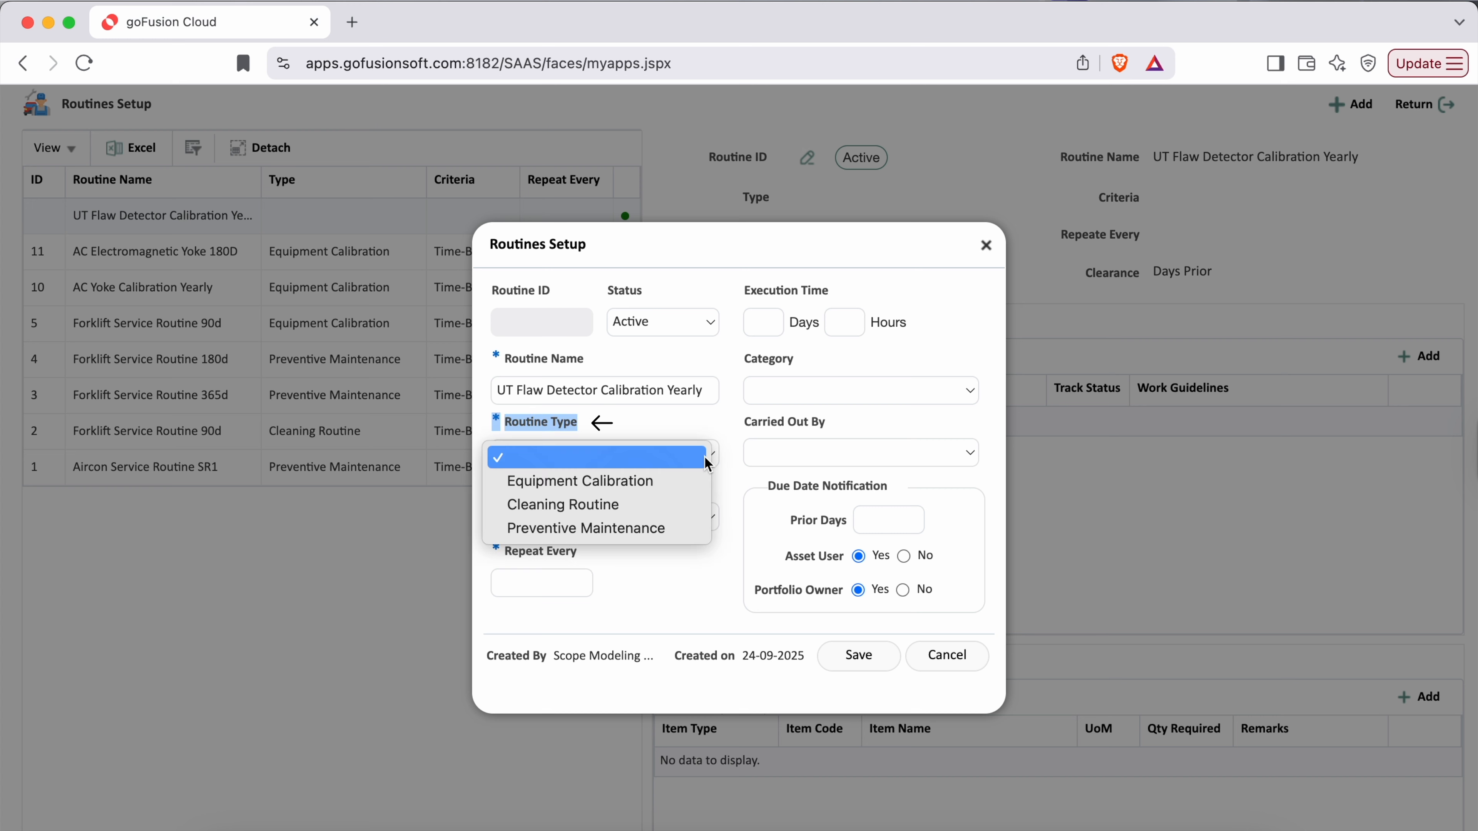
click(645, 481)
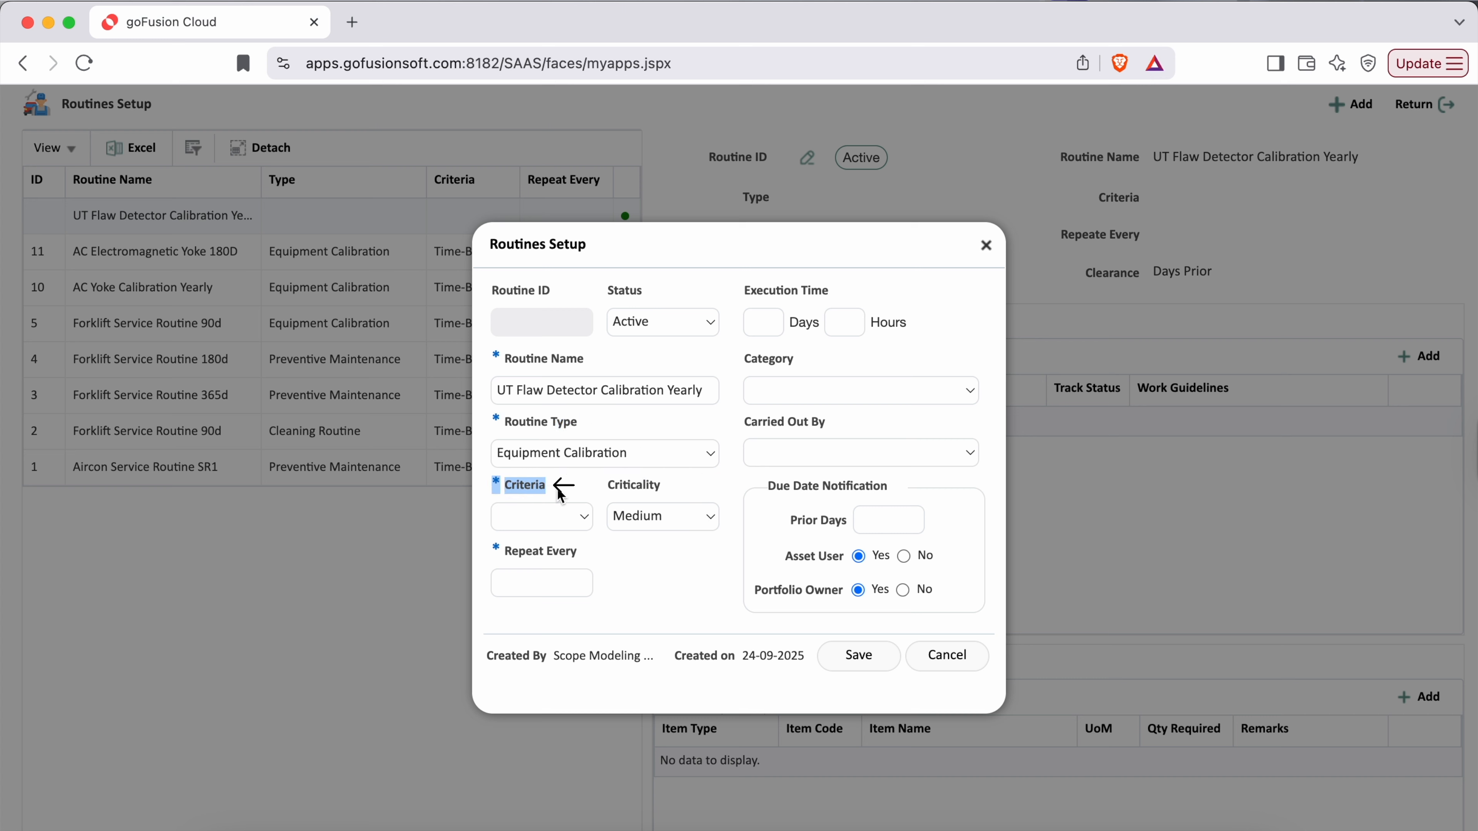
click(584, 517)
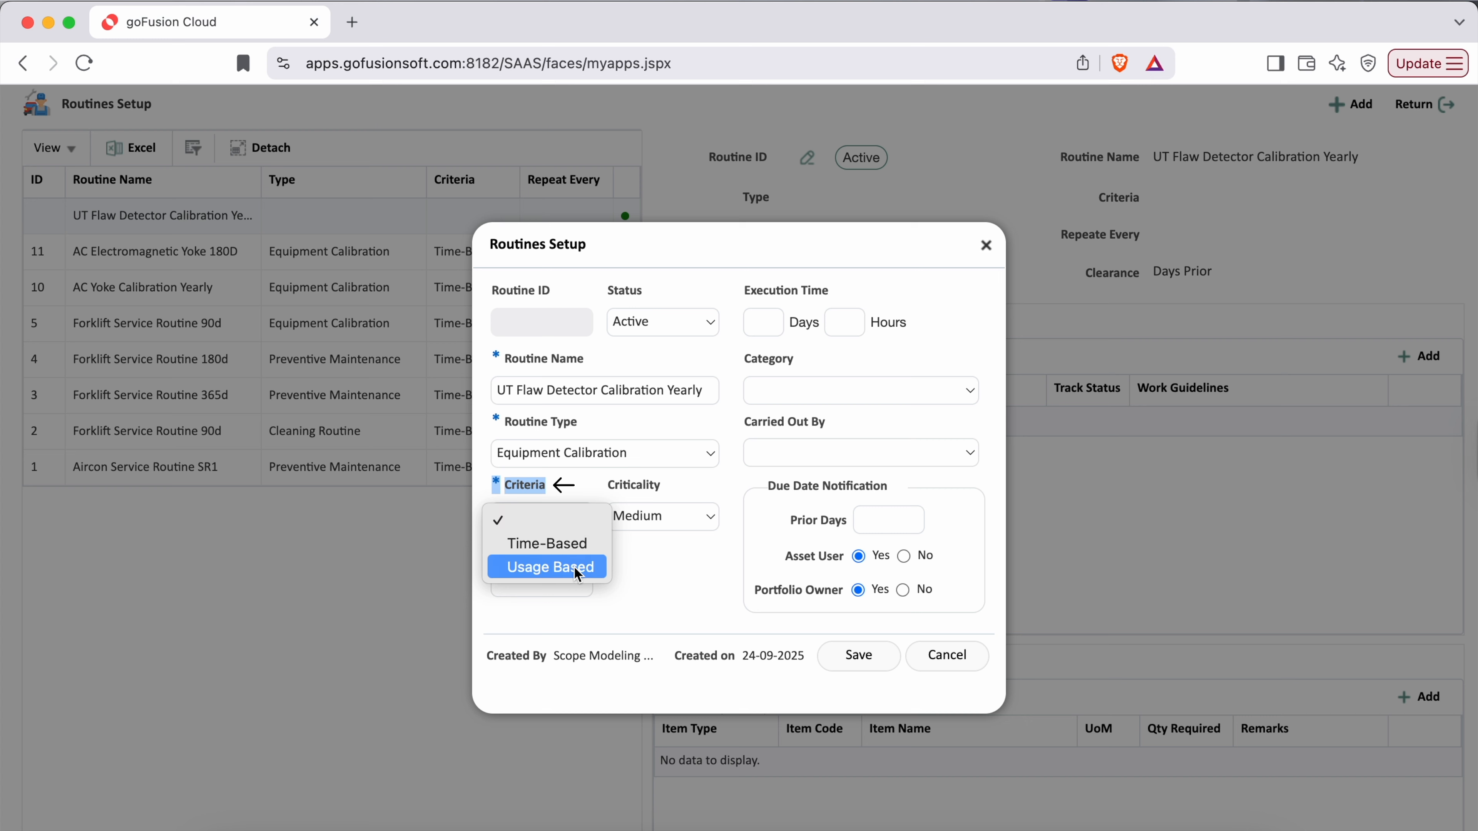
click(565, 545)
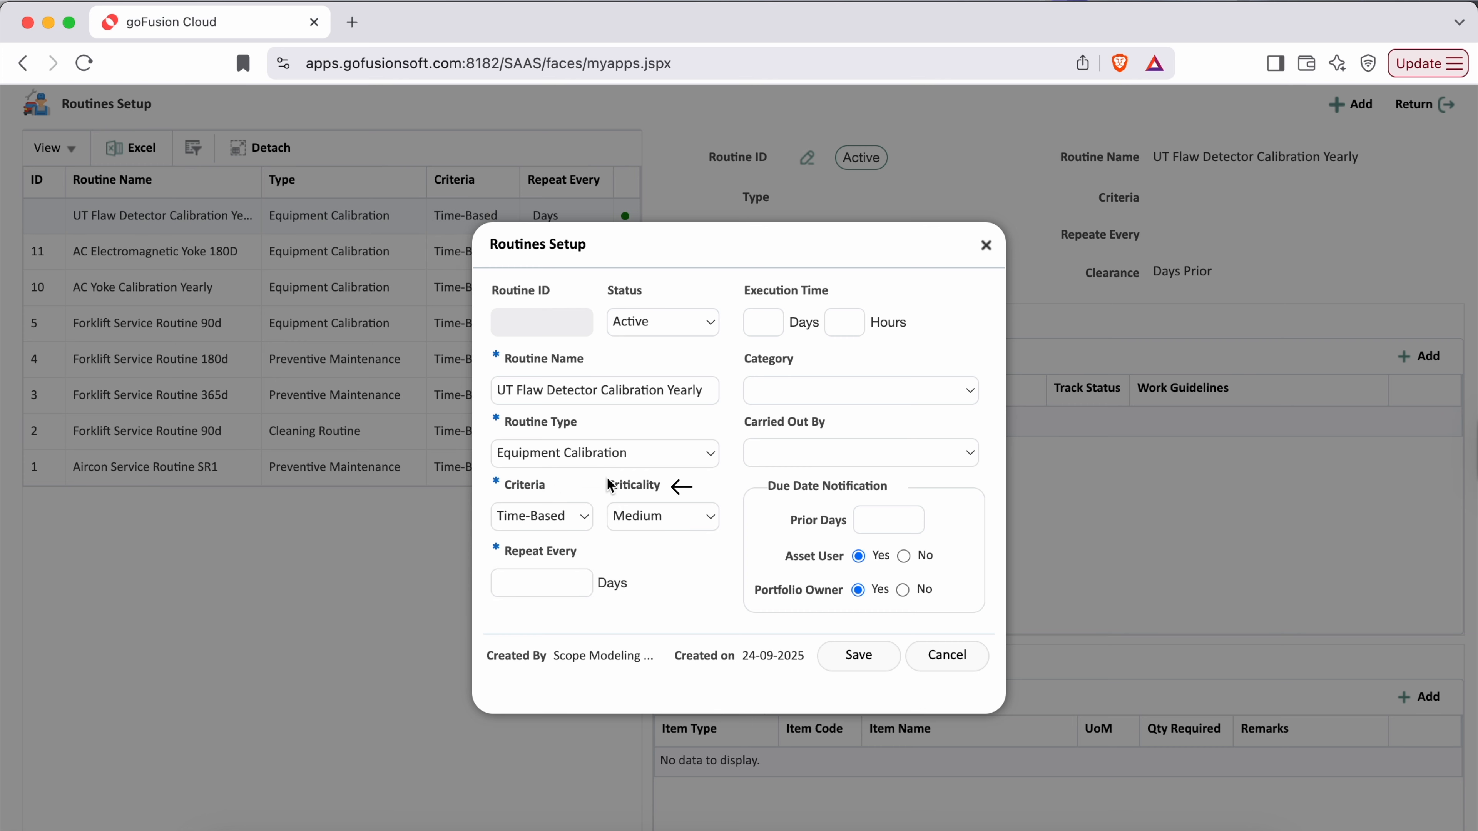
Keep the criticality at Medium and set the routine to repeat every 365 days.
drag(607, 483, 673, 485)
click(696, 588)
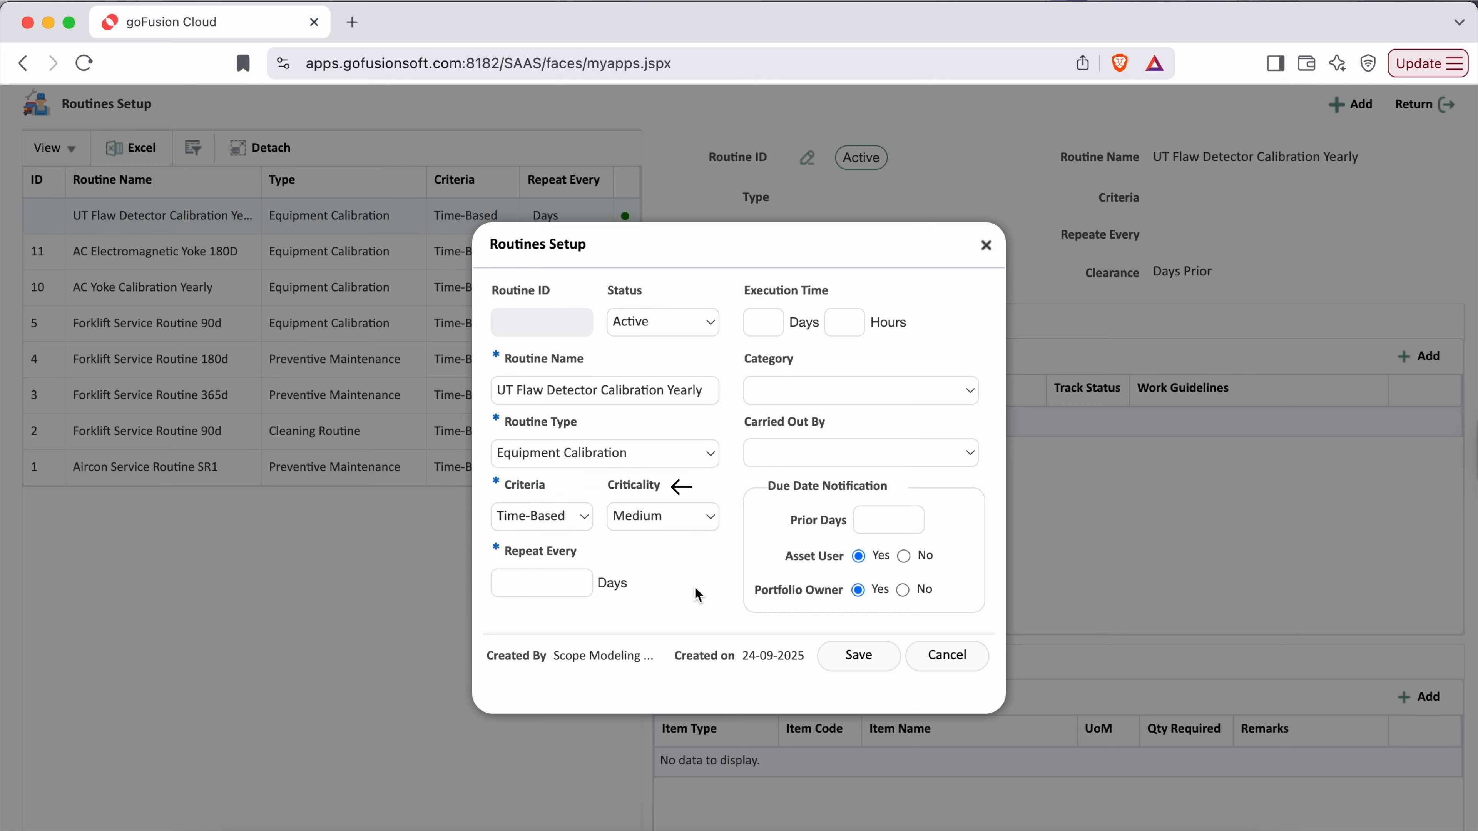
click(686, 513)
click(652, 518)
drag(493, 550, 573, 556)
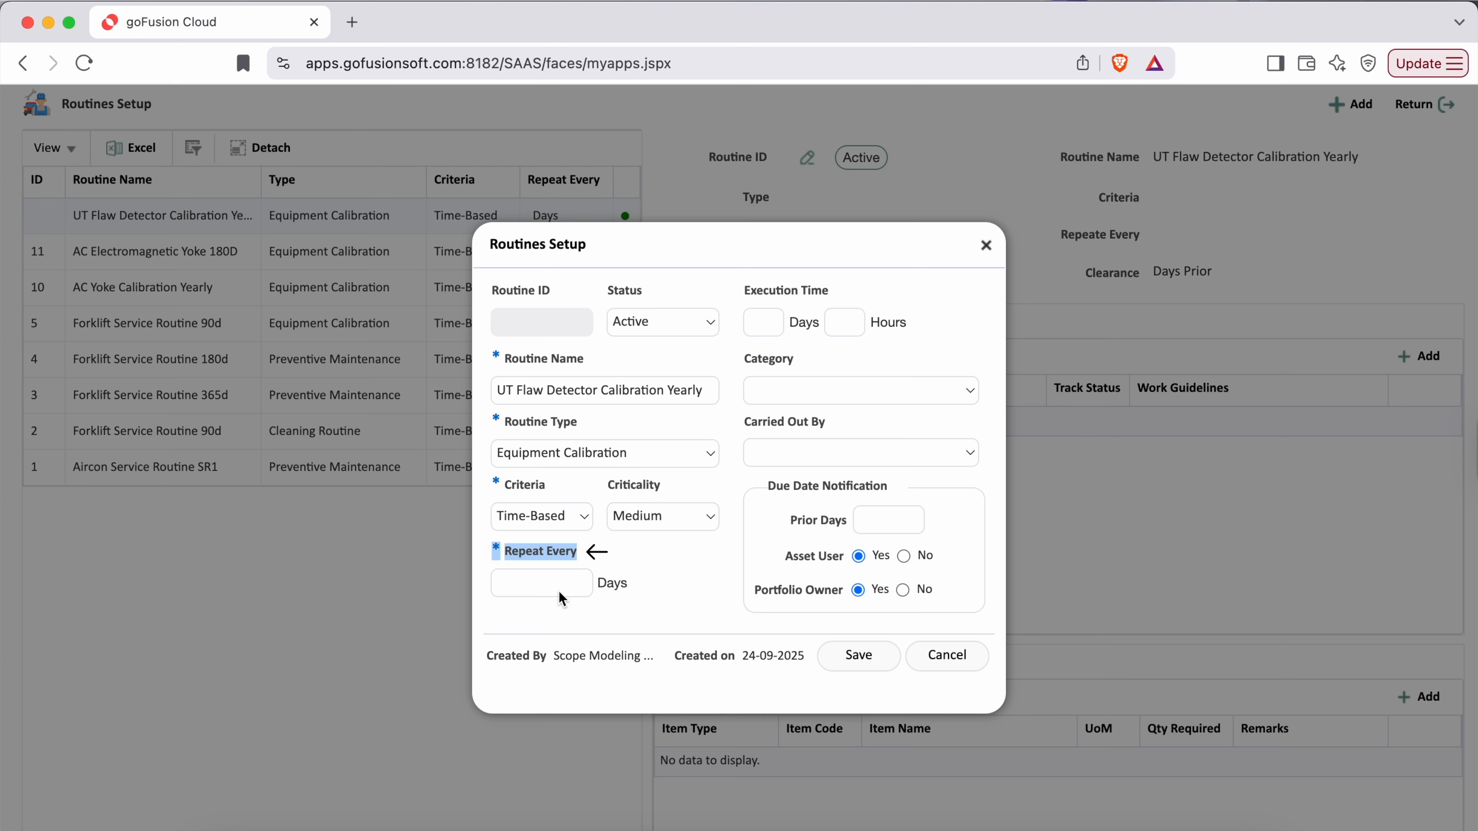
click(560, 590)
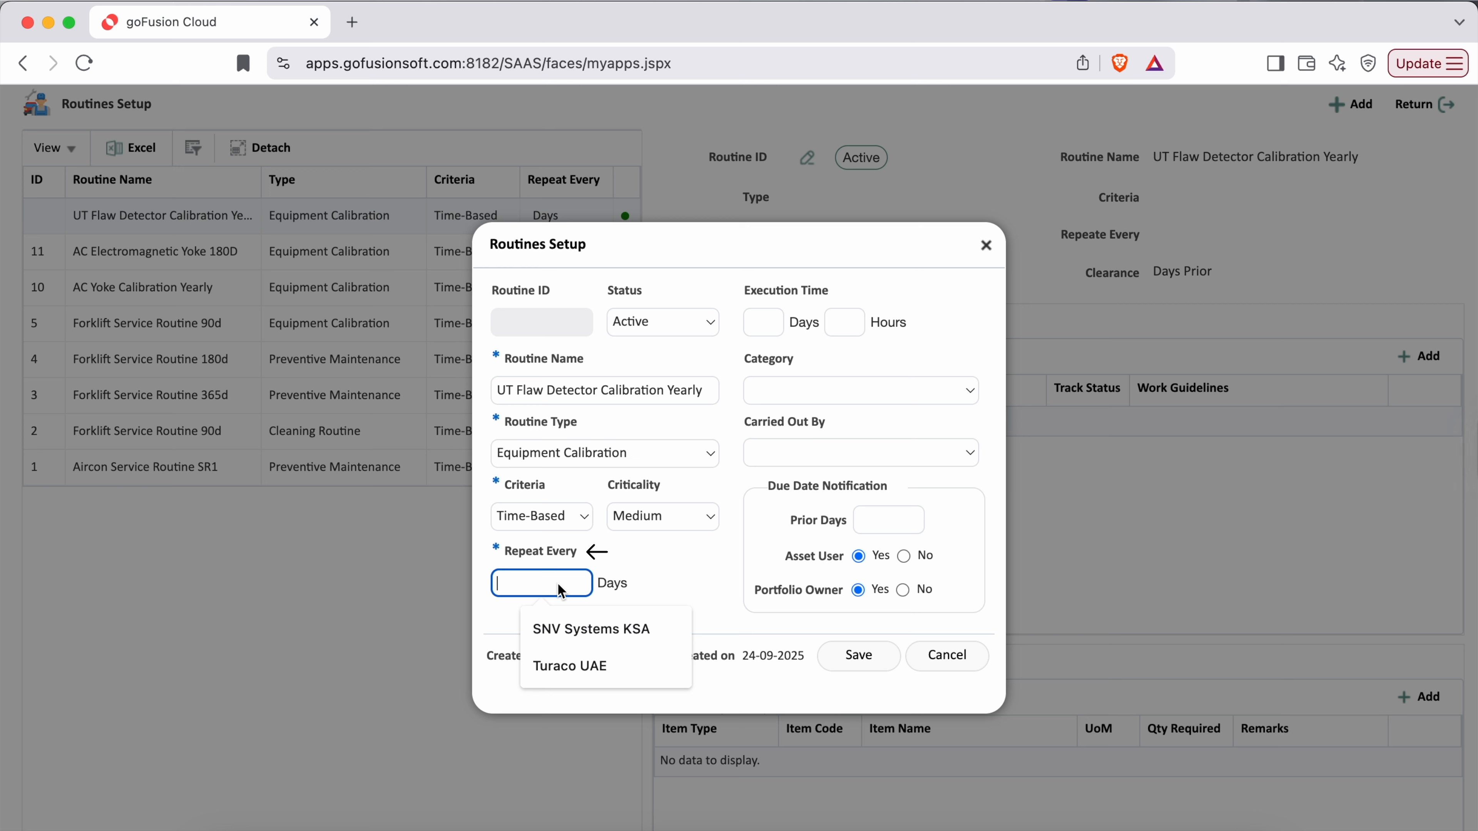
text(365)
Rename the routine as "UT Flaw Detector Calibration 365d".
click(670, 606)
double_click(693, 395)
text(365d)
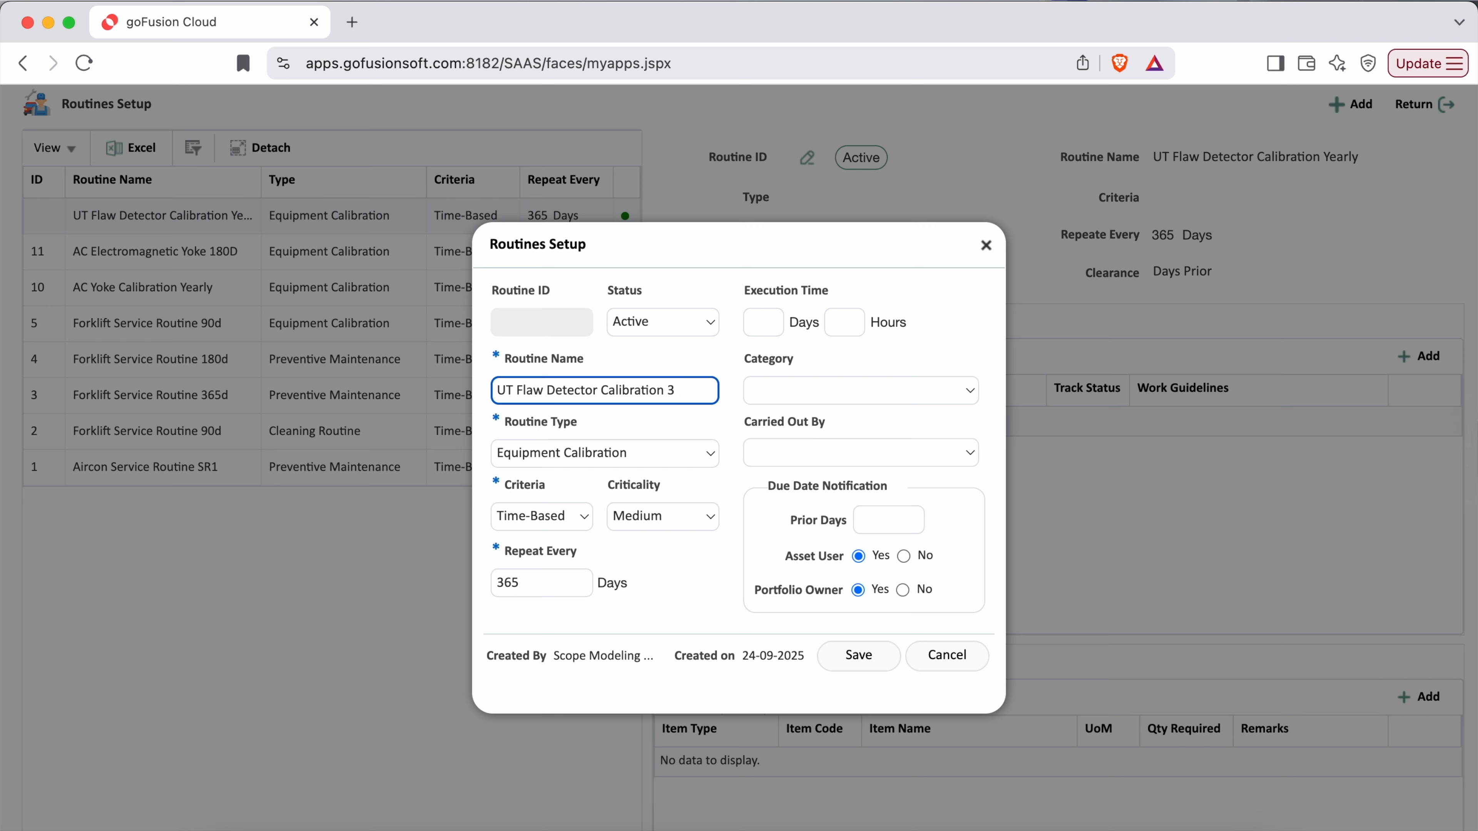
click(703, 599)
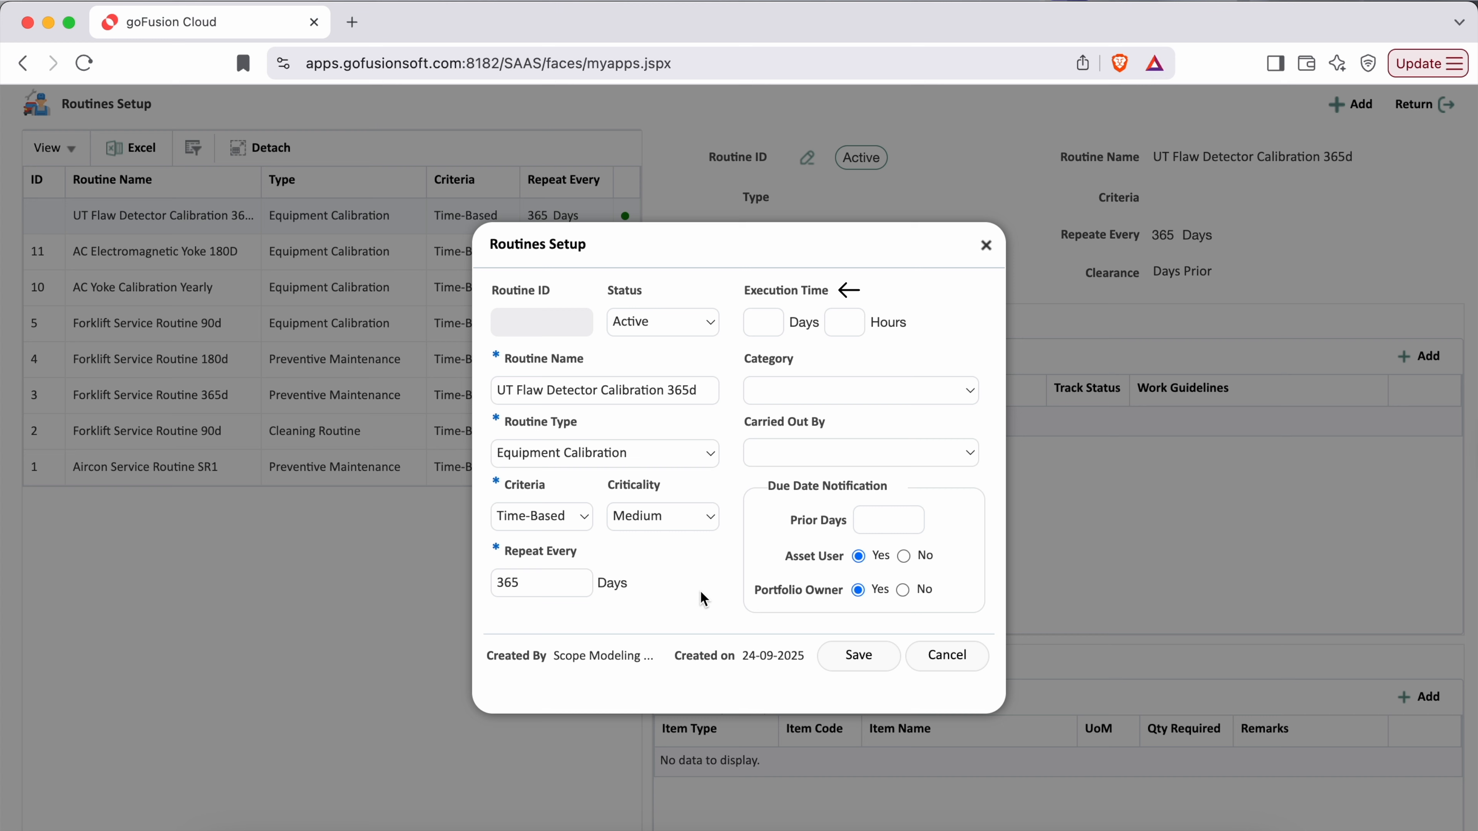
Set the routine's execution time to 0 days and 4 hours.
click(770, 326)
text(0)
click(850, 329)
text(4)
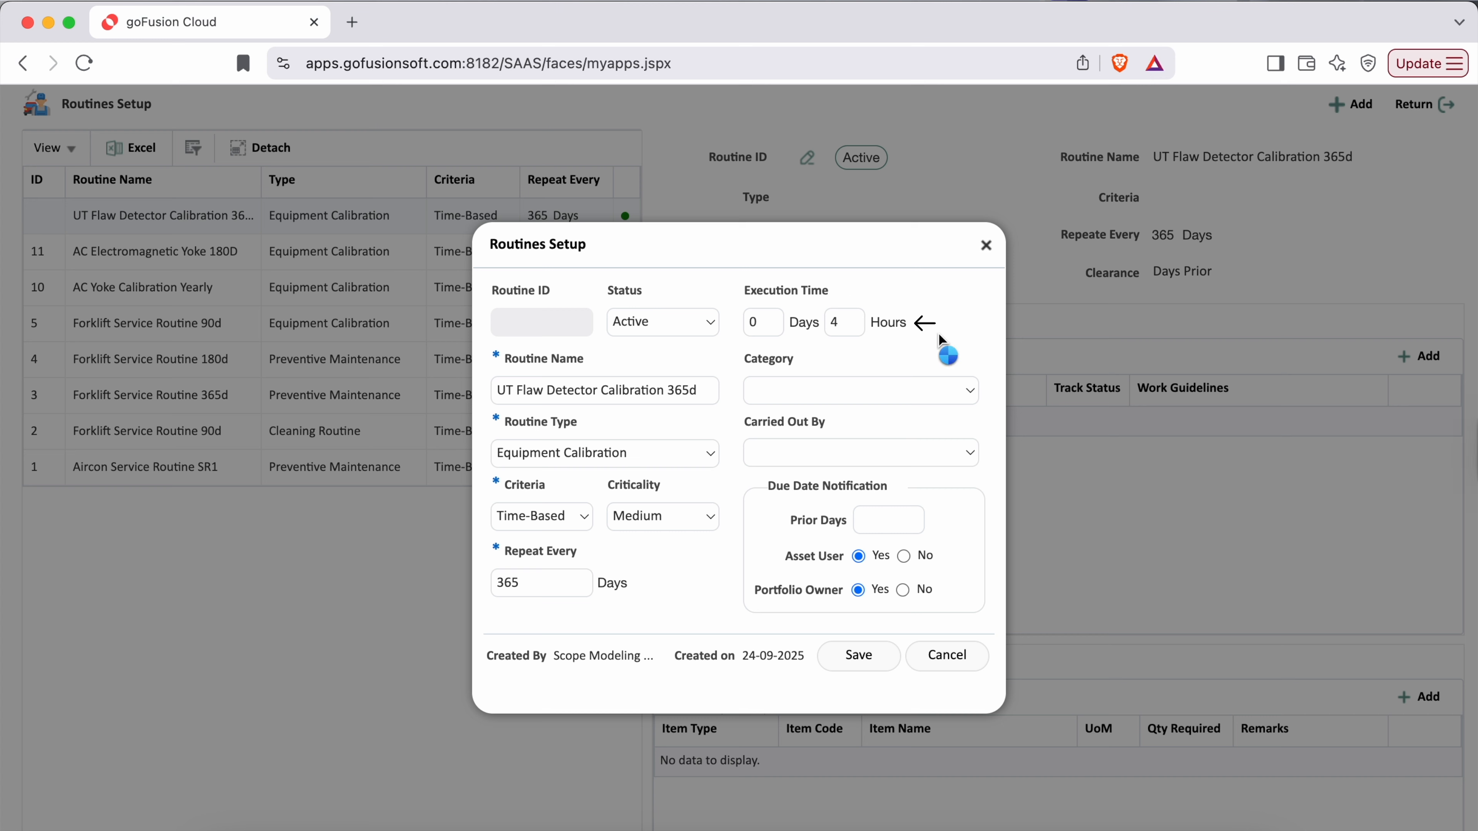
Set the routine's category to "To be configured-1463-15660" and have it carried out by Open.
click(931, 389)
click(949, 419)
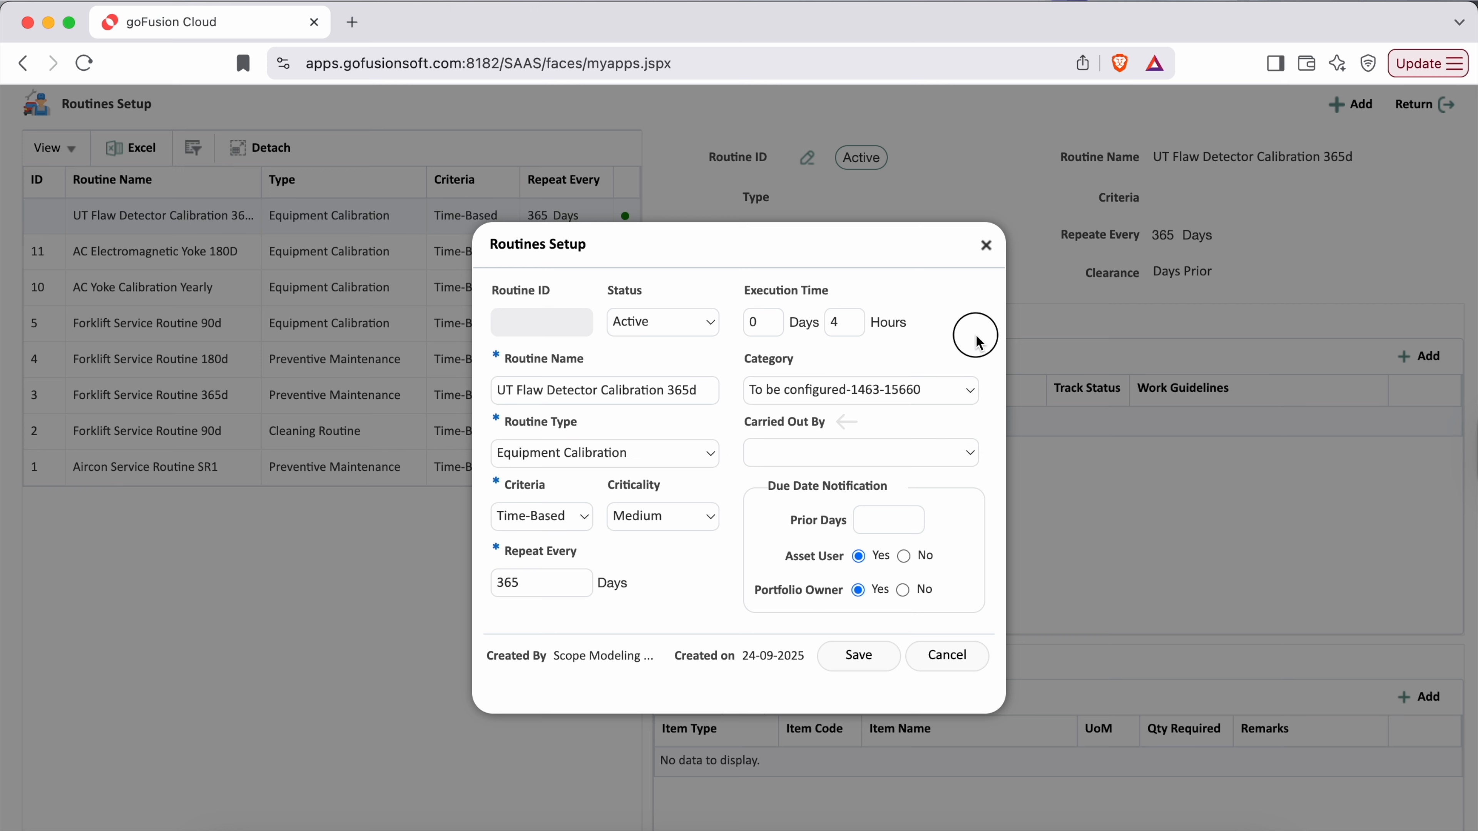
click(918, 460)
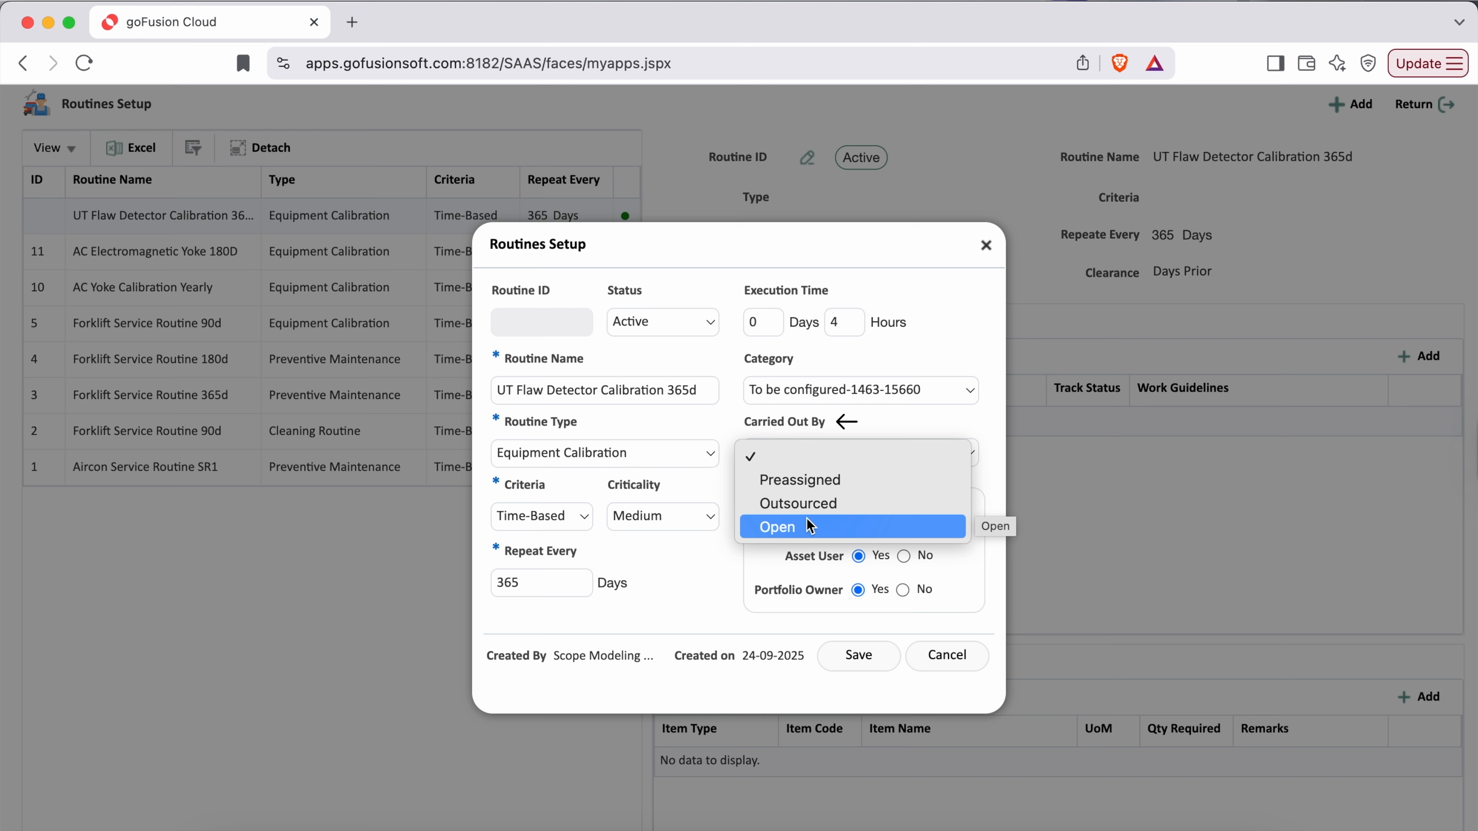
click(784, 527)
click(664, 609)
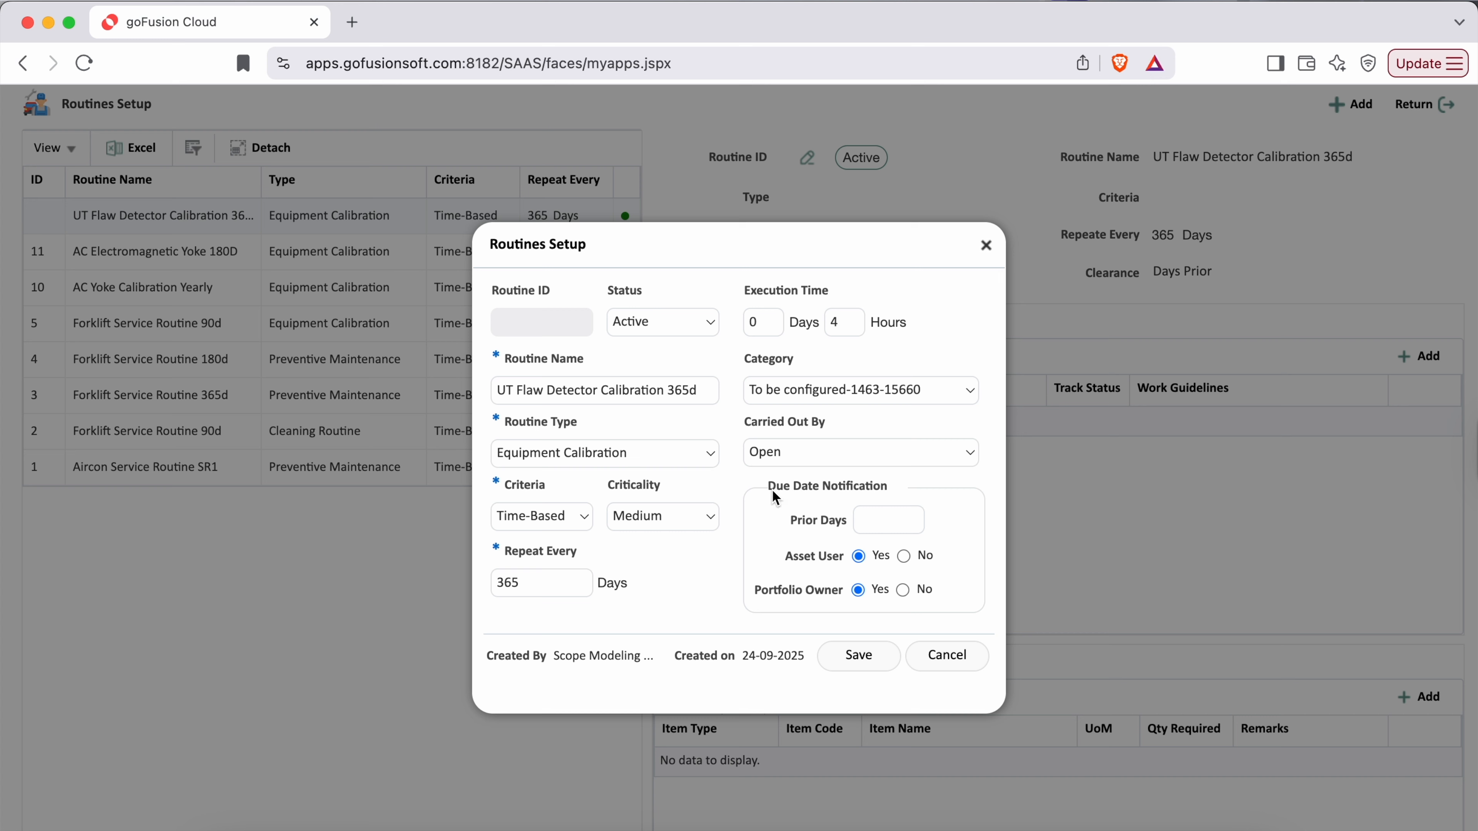
Set the due date notification to 15 prior days, keeping asset user and portfolio owner notified, and save the routine.
drag(769, 488, 893, 495)
click(959, 515)
click(893, 526)
text(15)
click(964, 527)
drag(795, 564, 895, 570)
click(973, 560)
drag(755, 590, 844, 594)
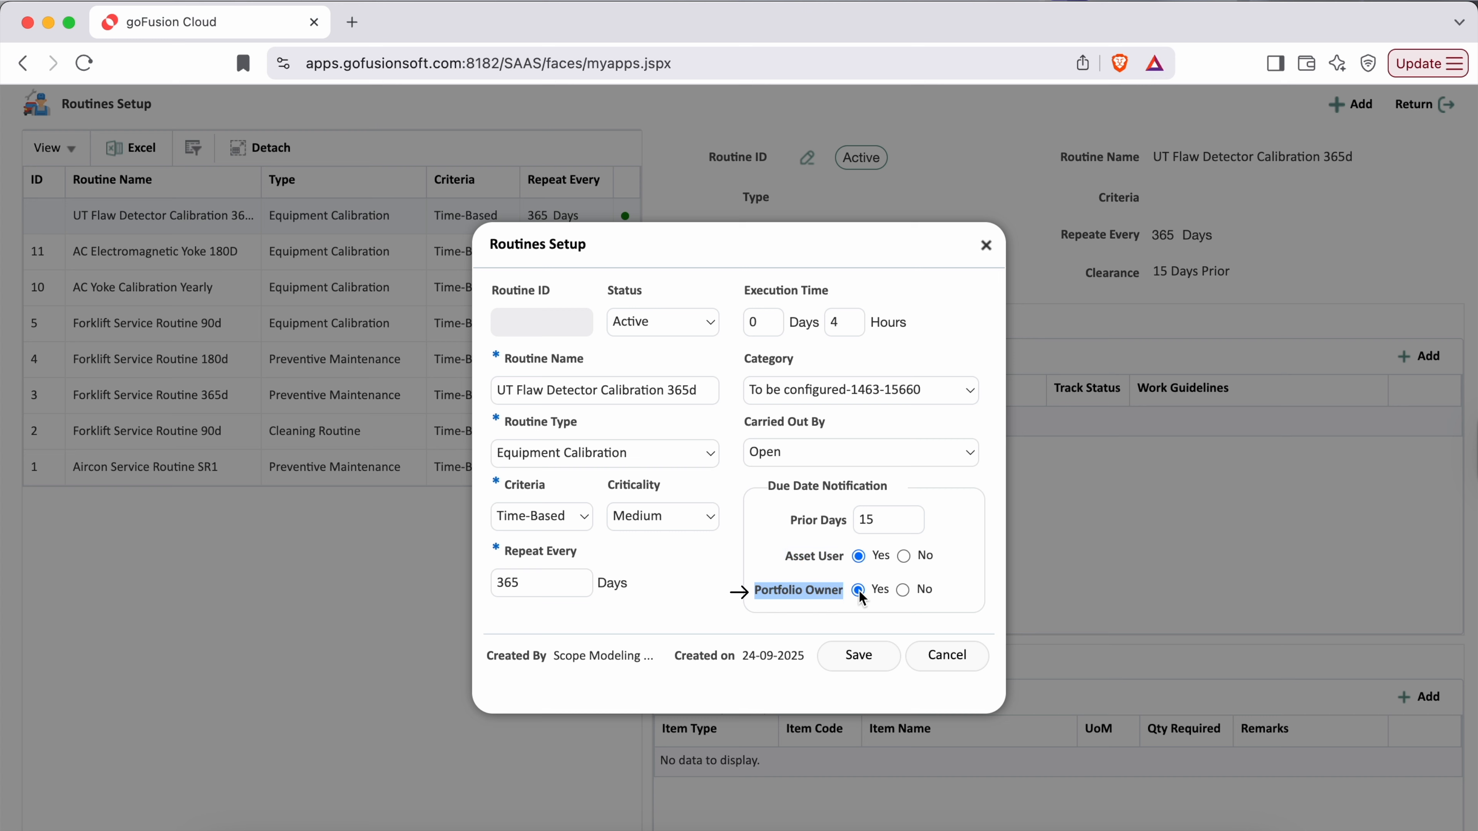
click(972, 570)
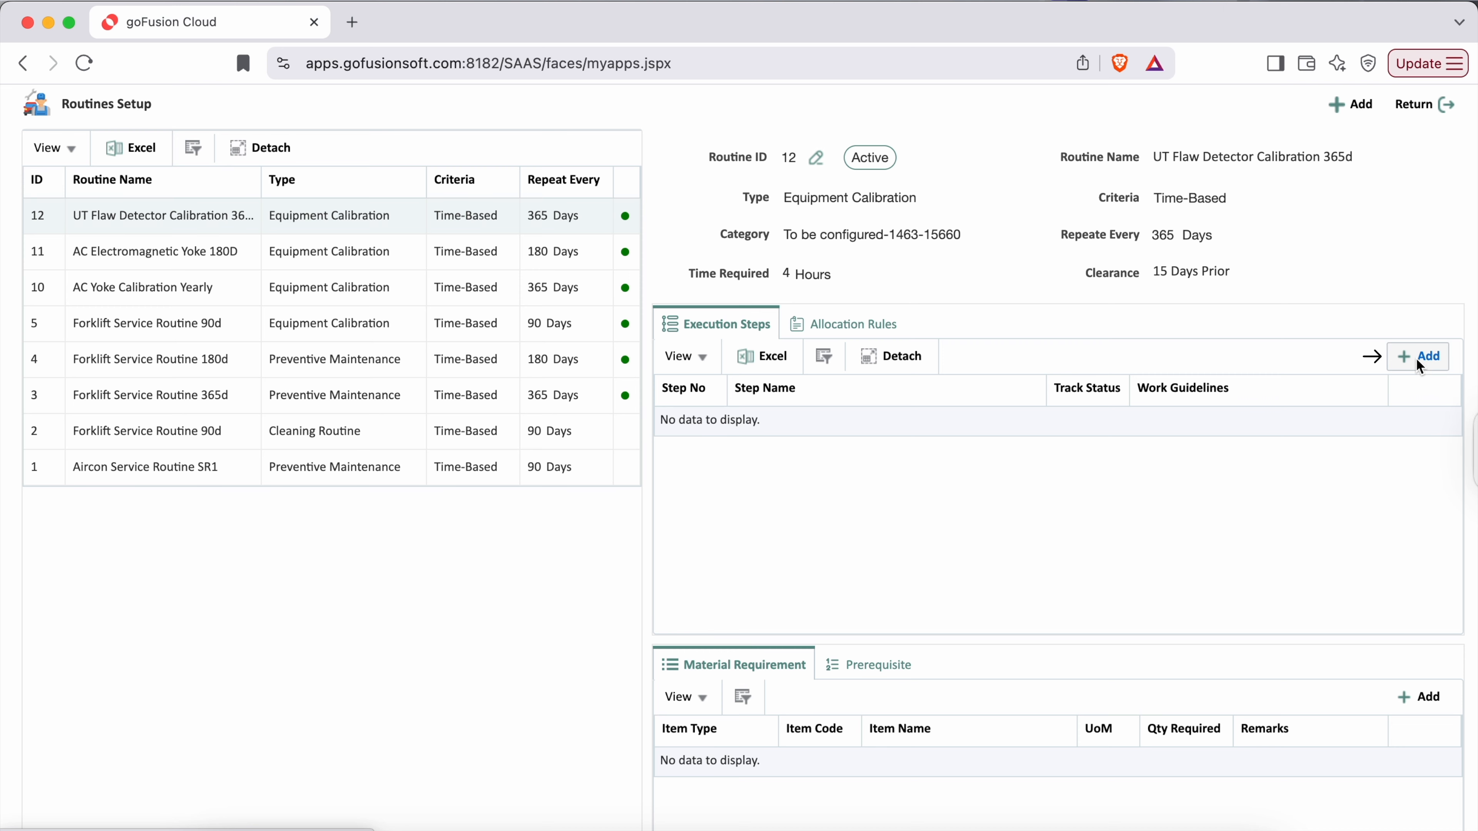
Add the untracked execution step "Pre-Calibration Checks" with guidelines "Record instrument details, verify condition and check technical parameters".
text(P)
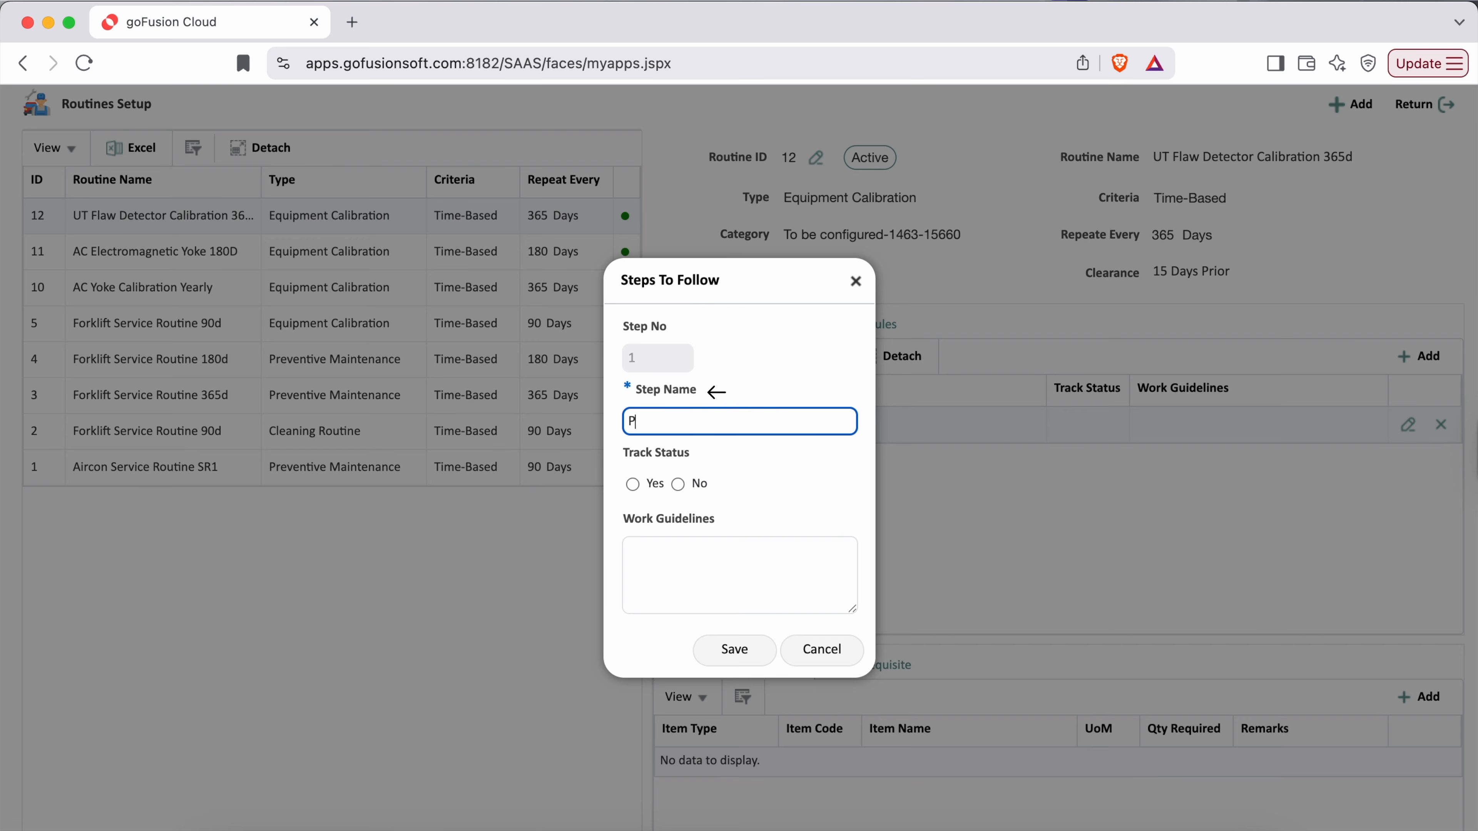
text(re-Calibration Checks)
click(678, 484)
click(678, 555)
text(Record instrument details, verify condition)
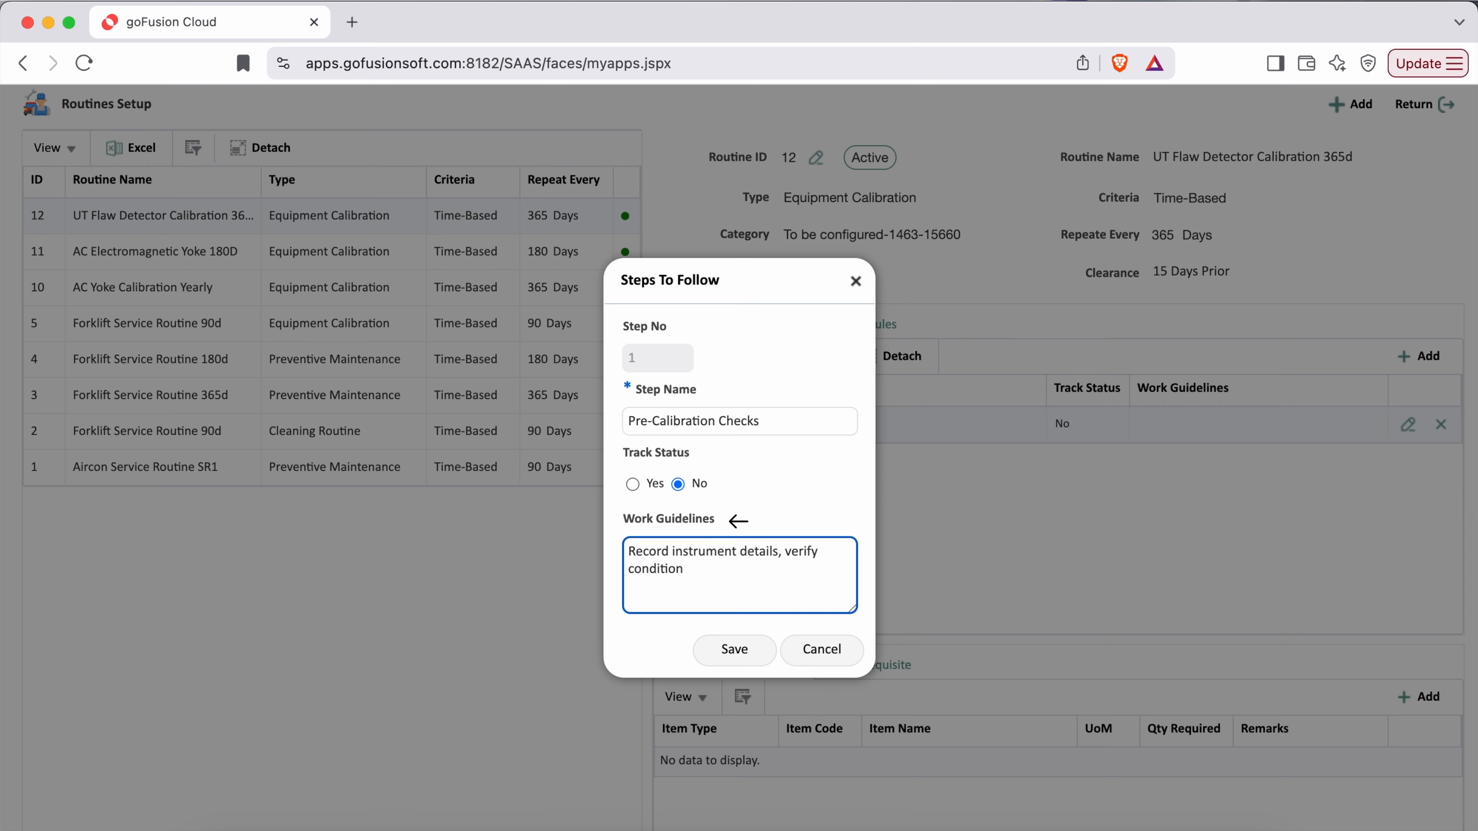
text( and check technical parameters)
click(734, 650)
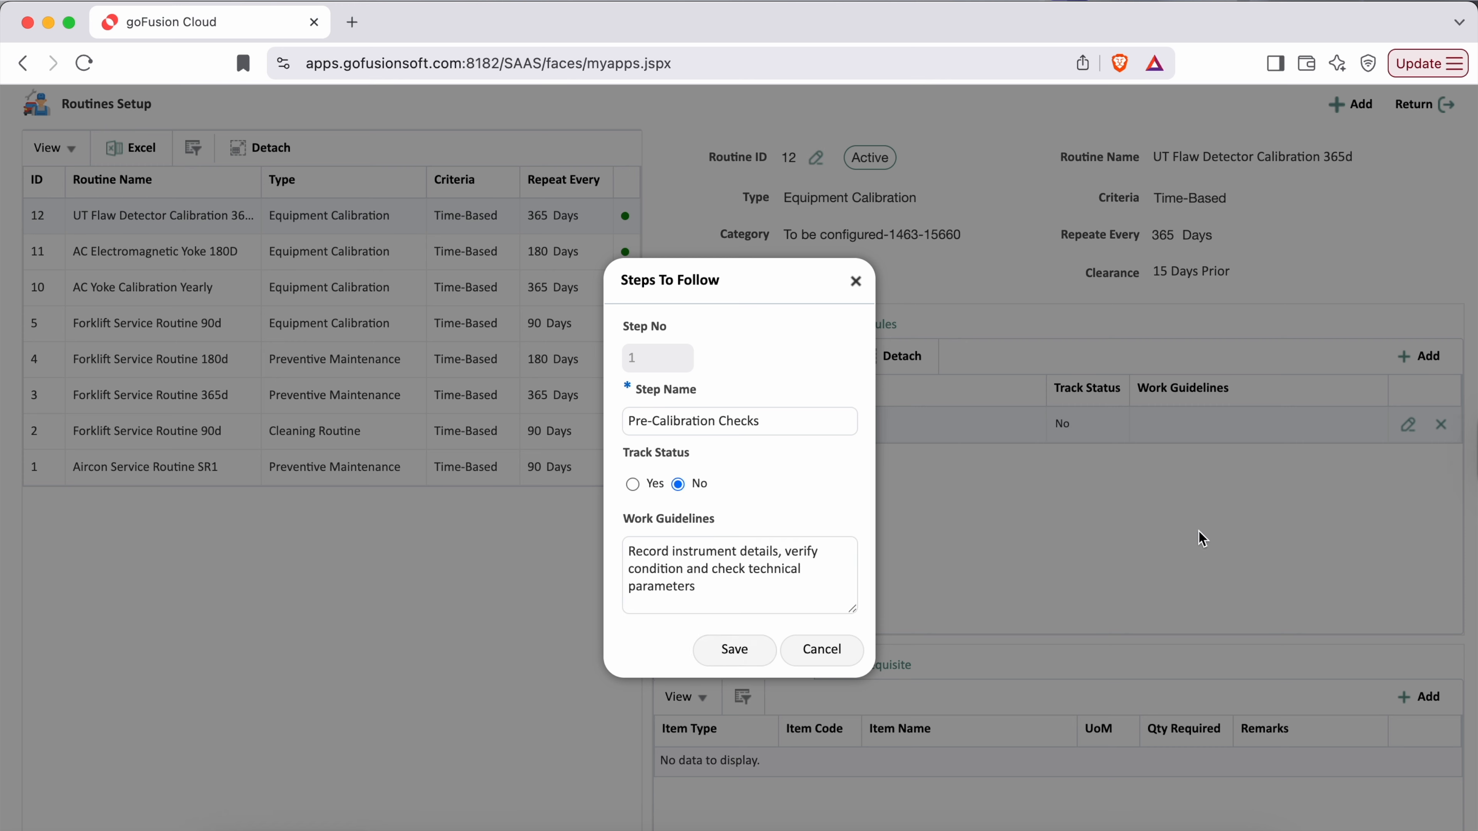
Add the untracked execution step "TimeBased (range) Linearity Check" with guidelines on comparing displayed and actual echo distances using an IIW/V1/V2 reference block.
click(1418, 356)
text(TimeBased (range) )
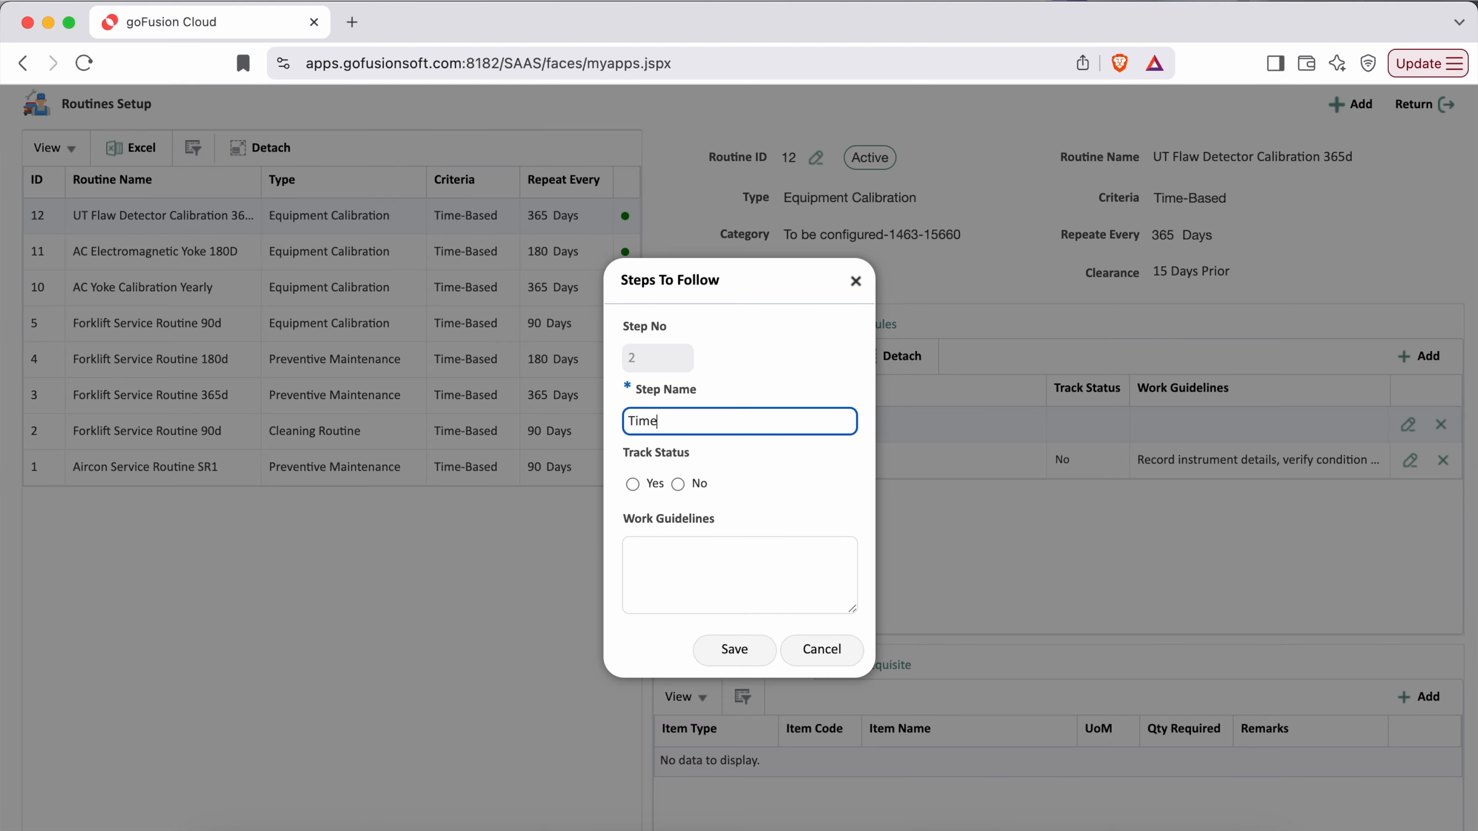
text(Linearity)
text(displayed vs actual block dimensions.)
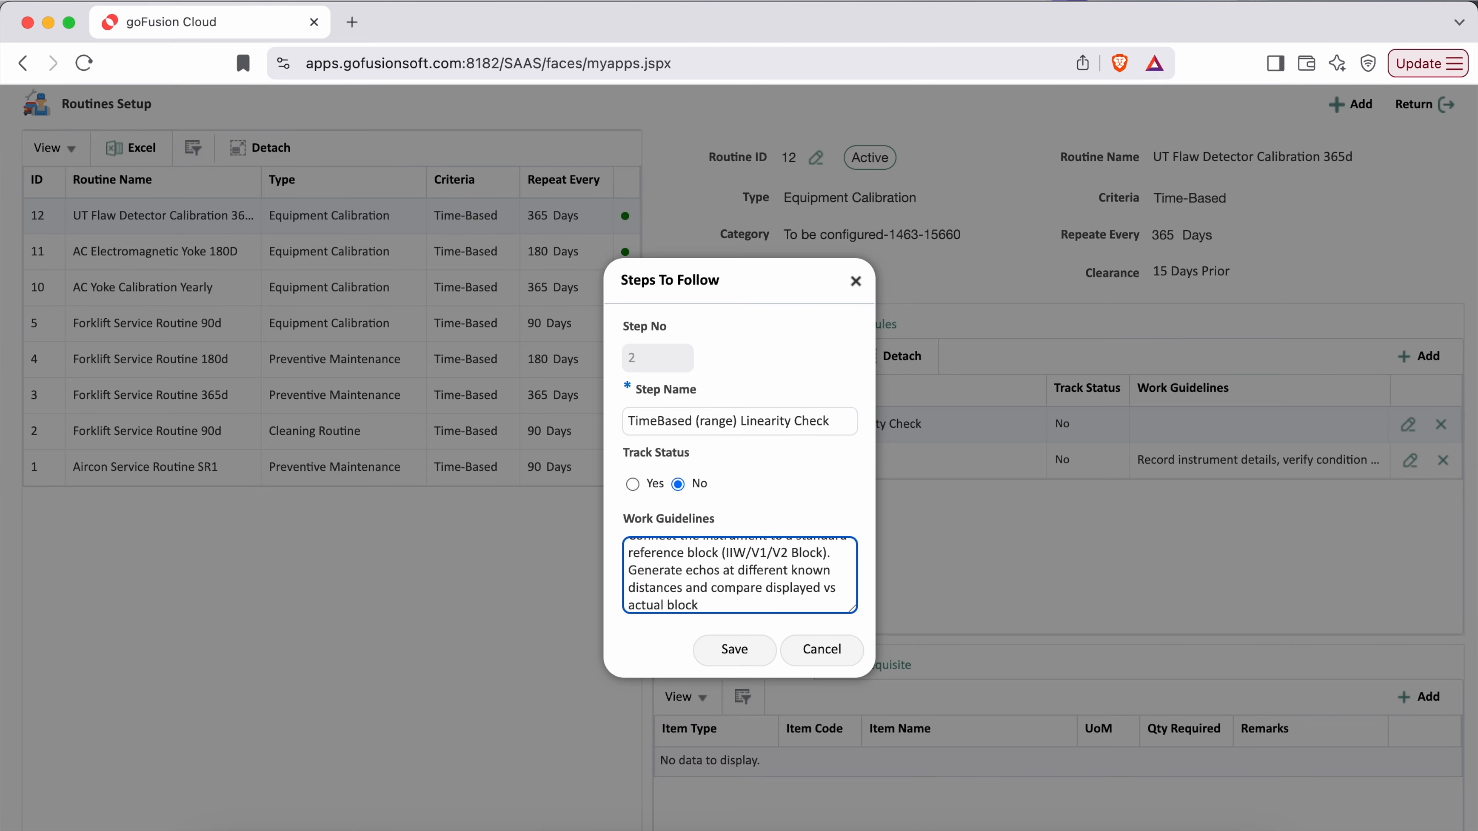
click(746, 649)
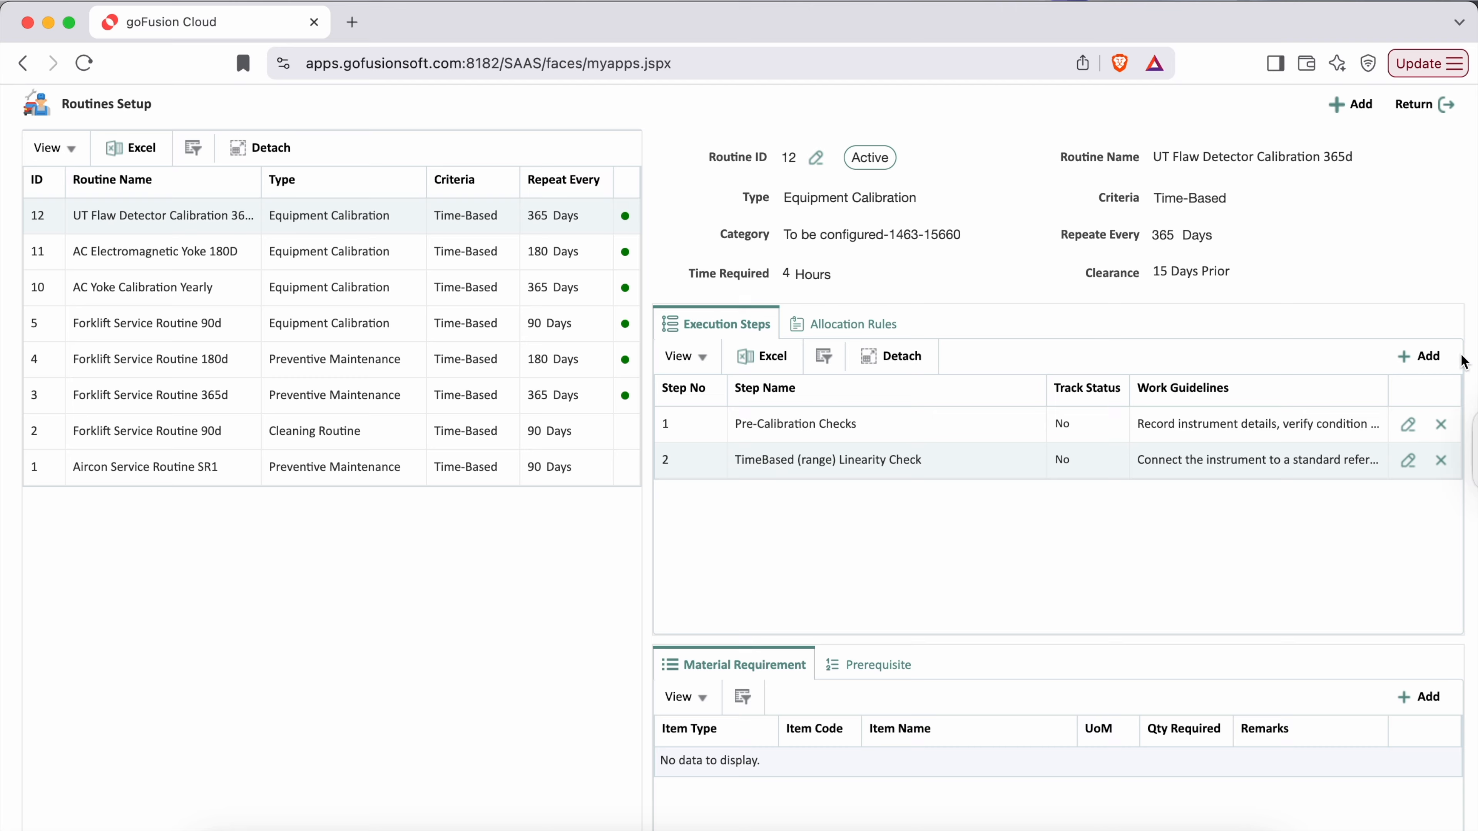
Add the status-tracked step "Amplitude (Vertical Linearity) check" with guidelines "Use a step wedge block or calibration block with flat-bottom holes (FBH)".
text(Amplitude (Vertical Linearity) check)
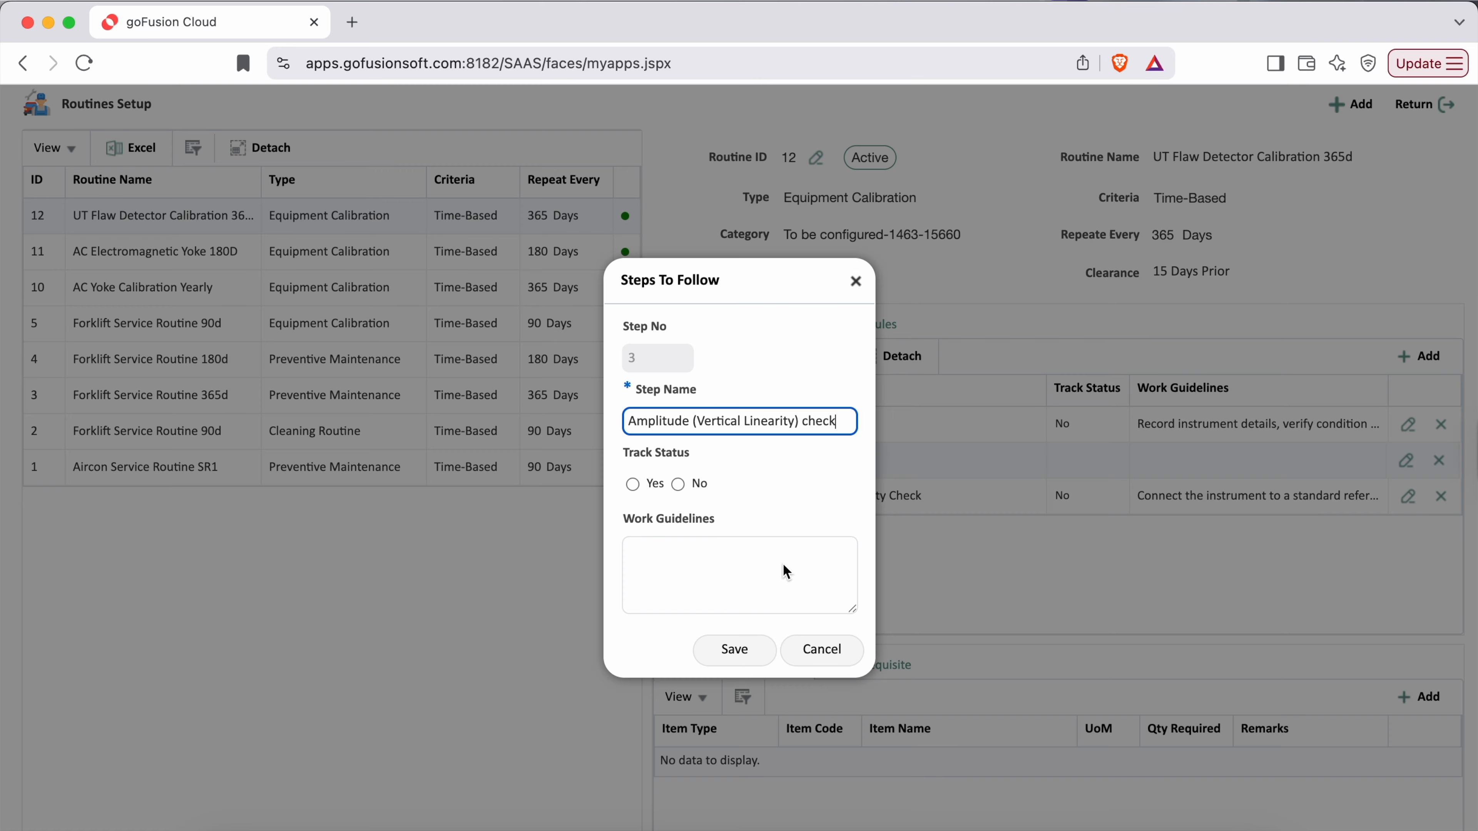
click(633, 484)
click(735, 562)
text(Use a step wedge block or calibration block with flat-bottom holes (FBH))
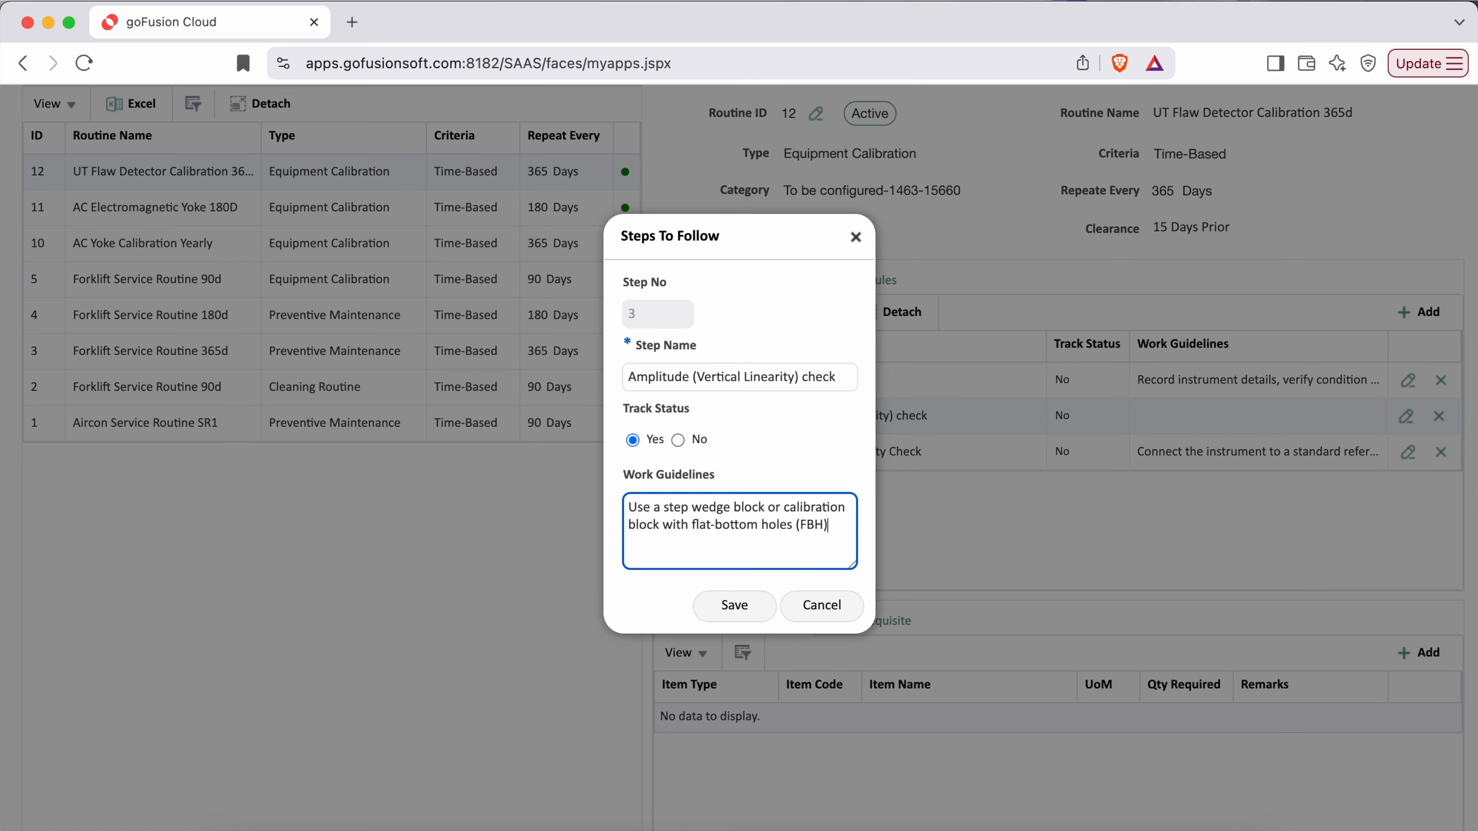
click(735, 605)
Add the status-tracked step "Probe & Pulser/Receiver Performance" with guidelines "Verify probe frequency response, check pulse energy, damping, and pulse shape using an oscilloscope.".
text(Probe & Pulser/Receiver Performance)
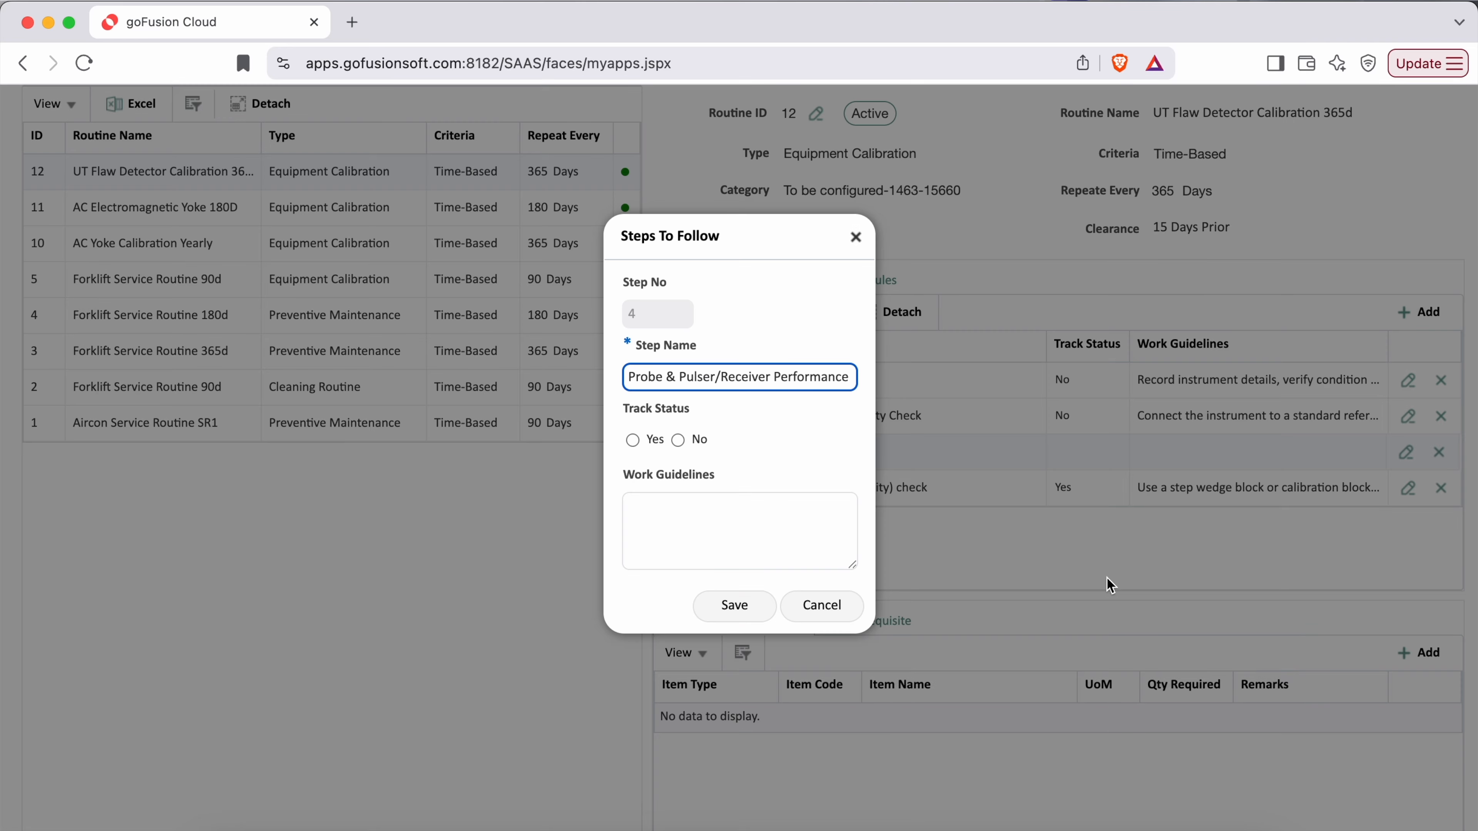
click(633, 440)
click(739, 530)
text(Verify probe frequency response, check pulse energy, damping, and pulse shape using an oscilloscope.)
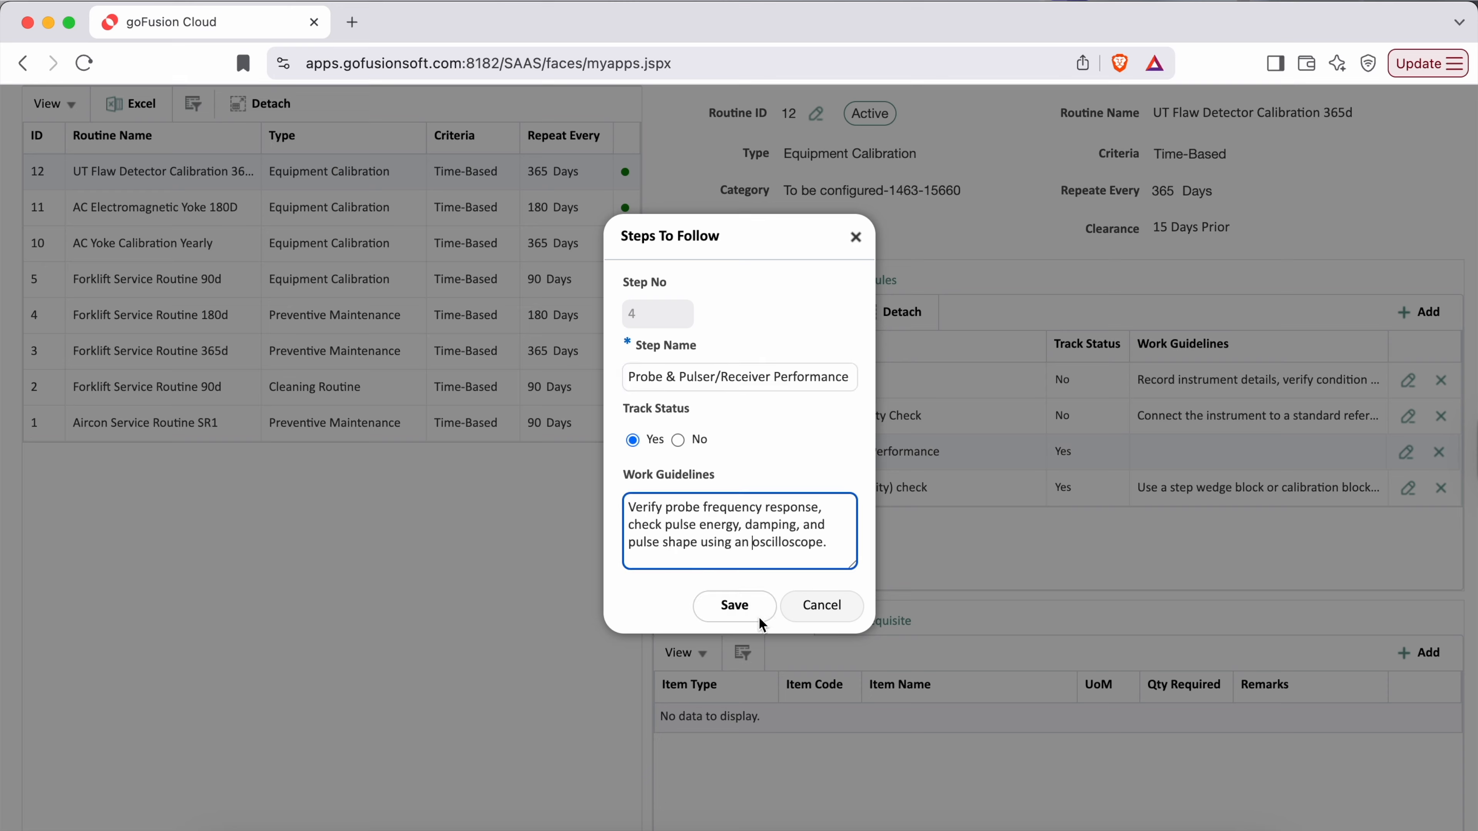
click(734, 606)
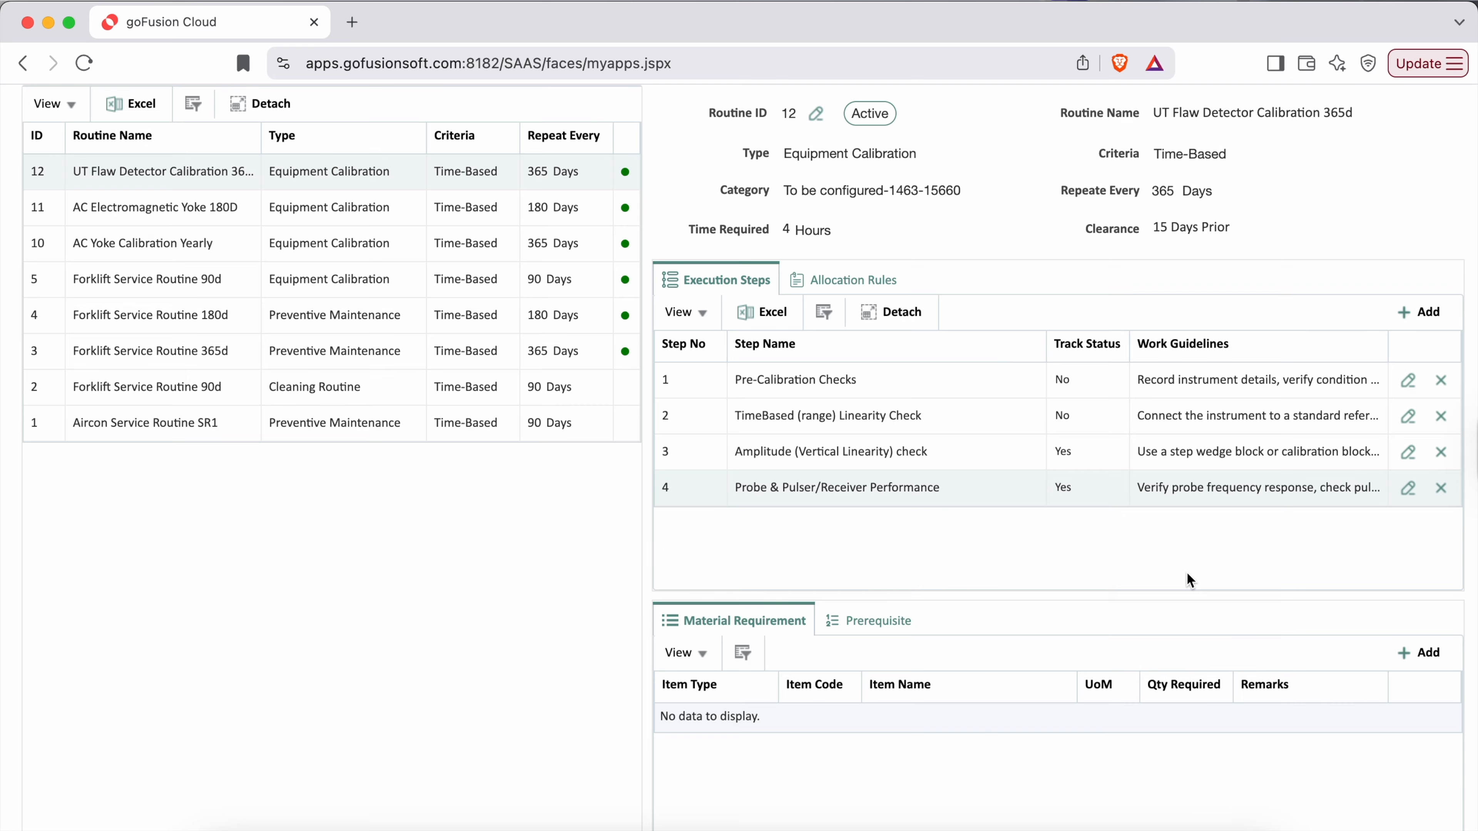
scroll(1106, 464, up, 1)
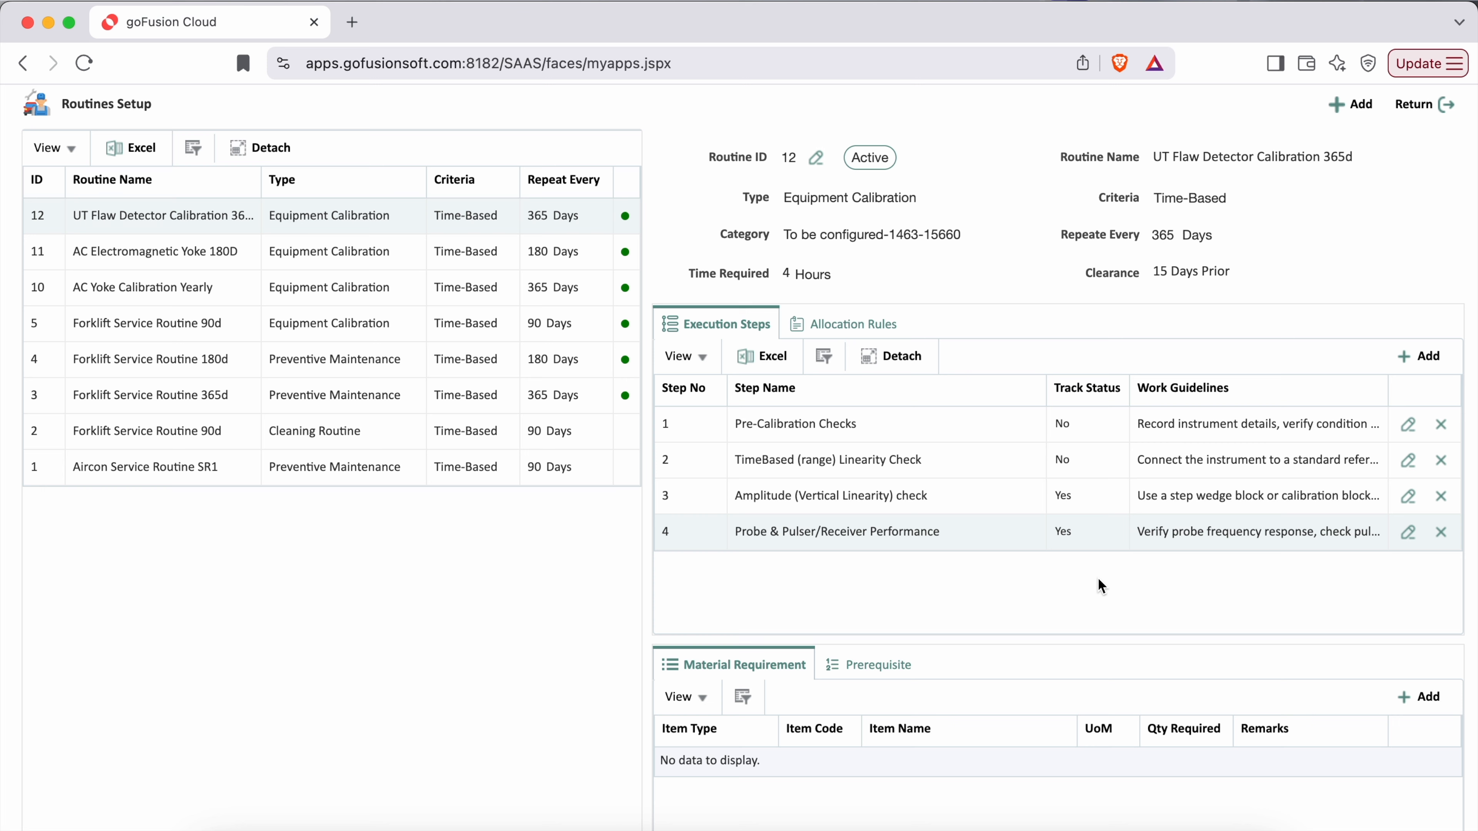
Add an allocation rule for operating unit R10 Northern Region with Scope Modeling Demo as routine planner.
click(861, 324)
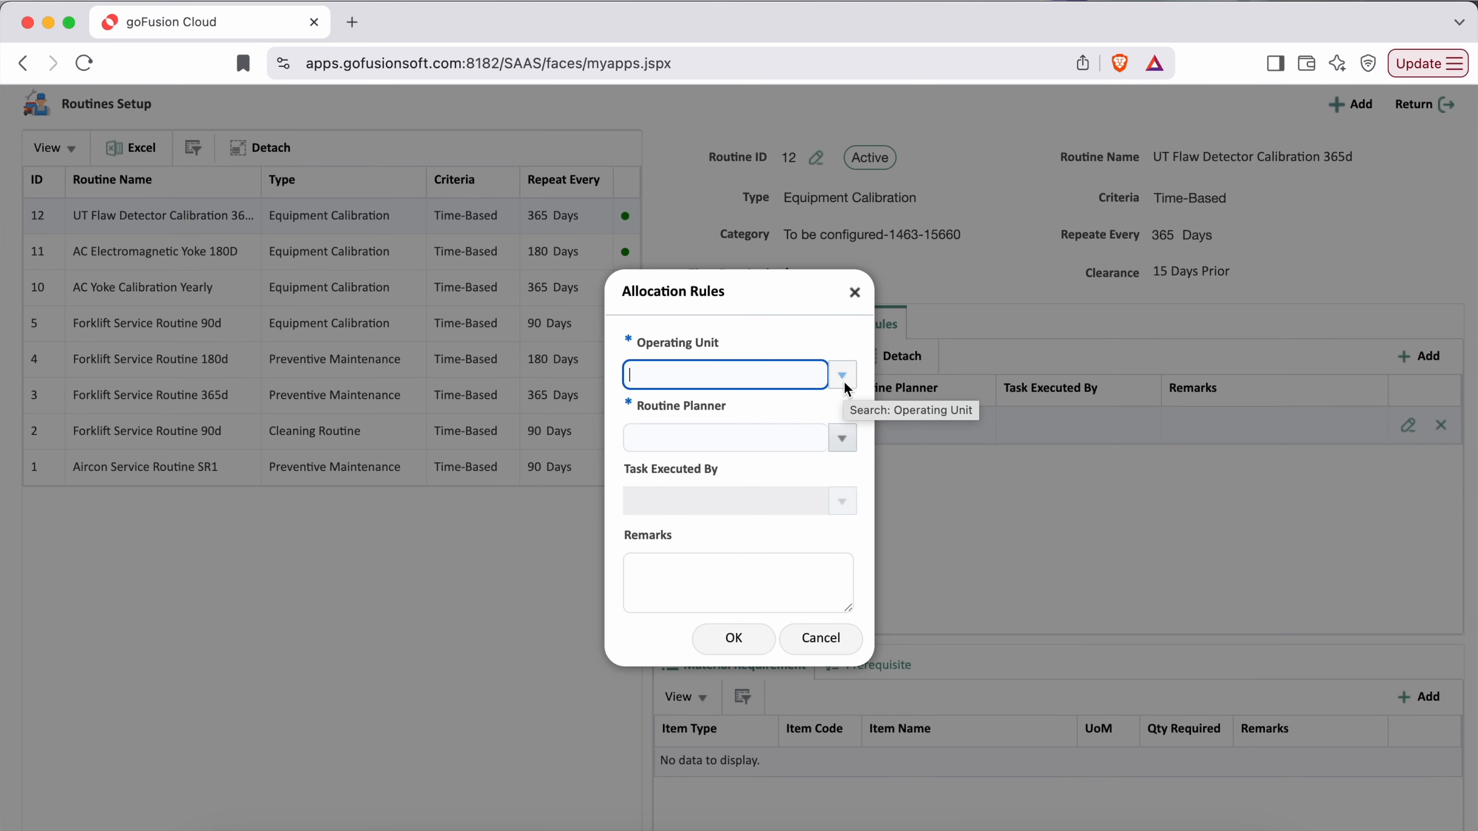
click(845, 381)
click(711, 398)
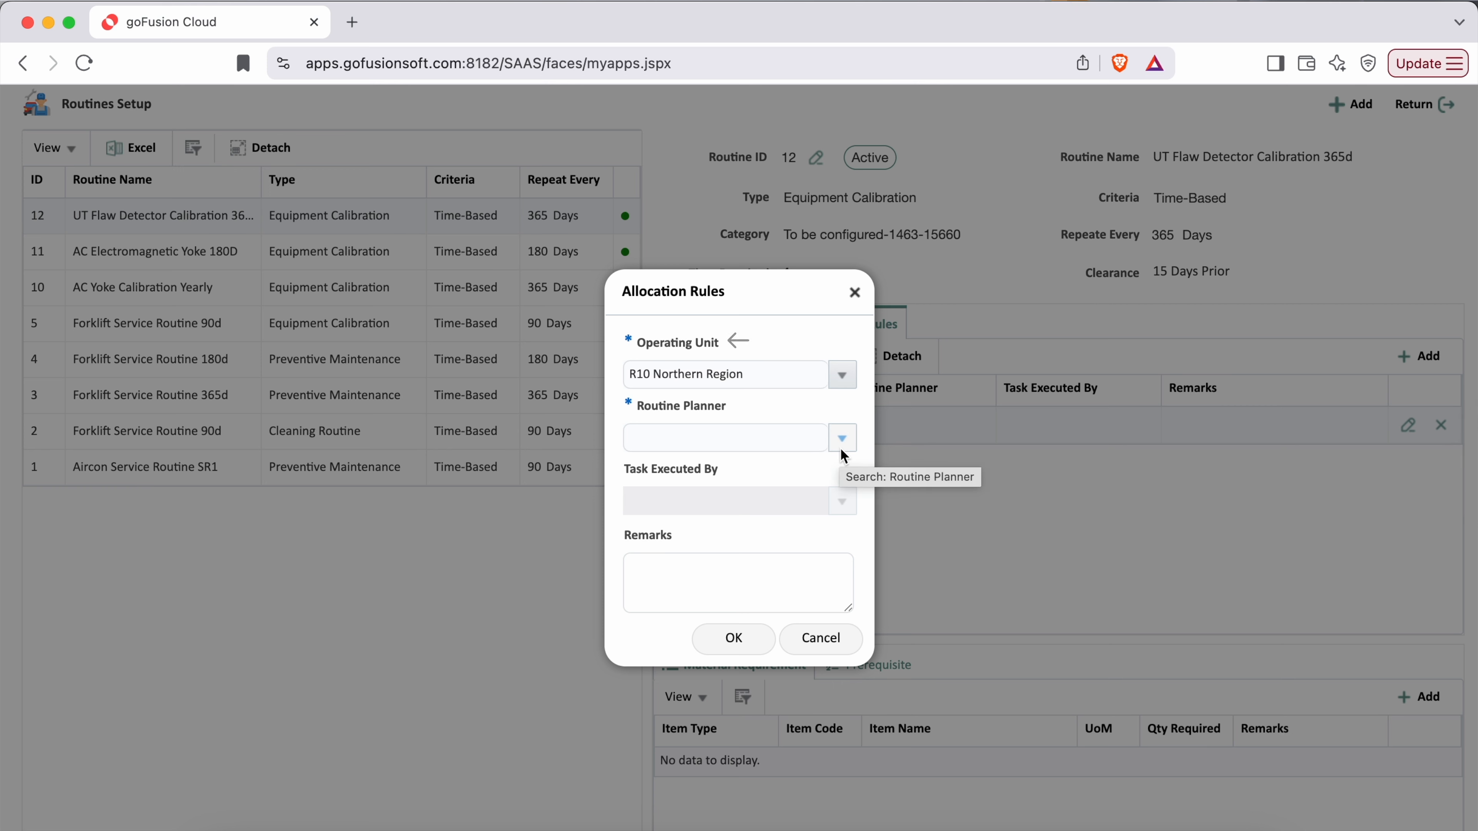
drag(633, 405, 734, 407)
click(759, 407)
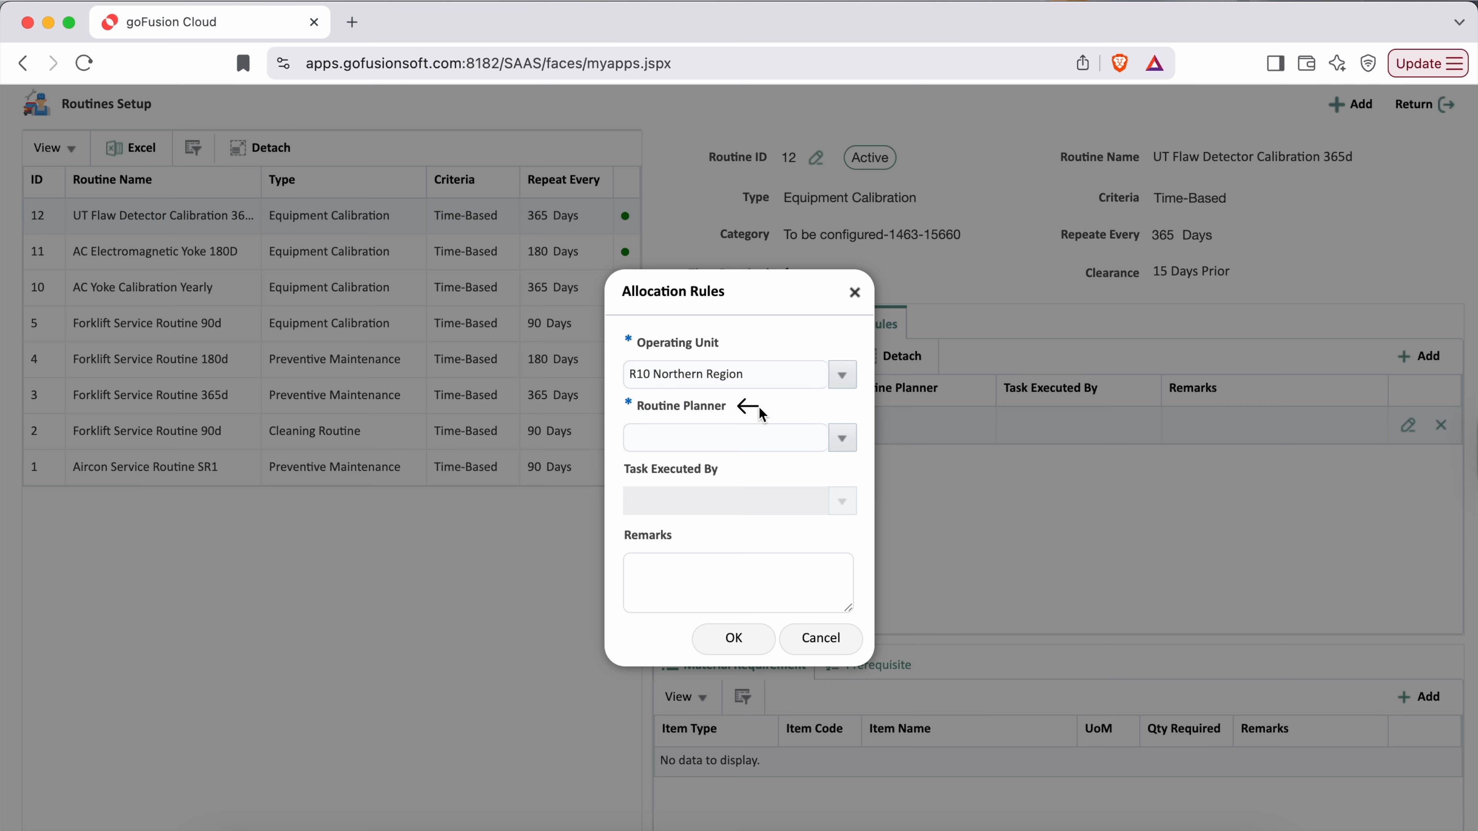
click(844, 439)
click(758, 608)
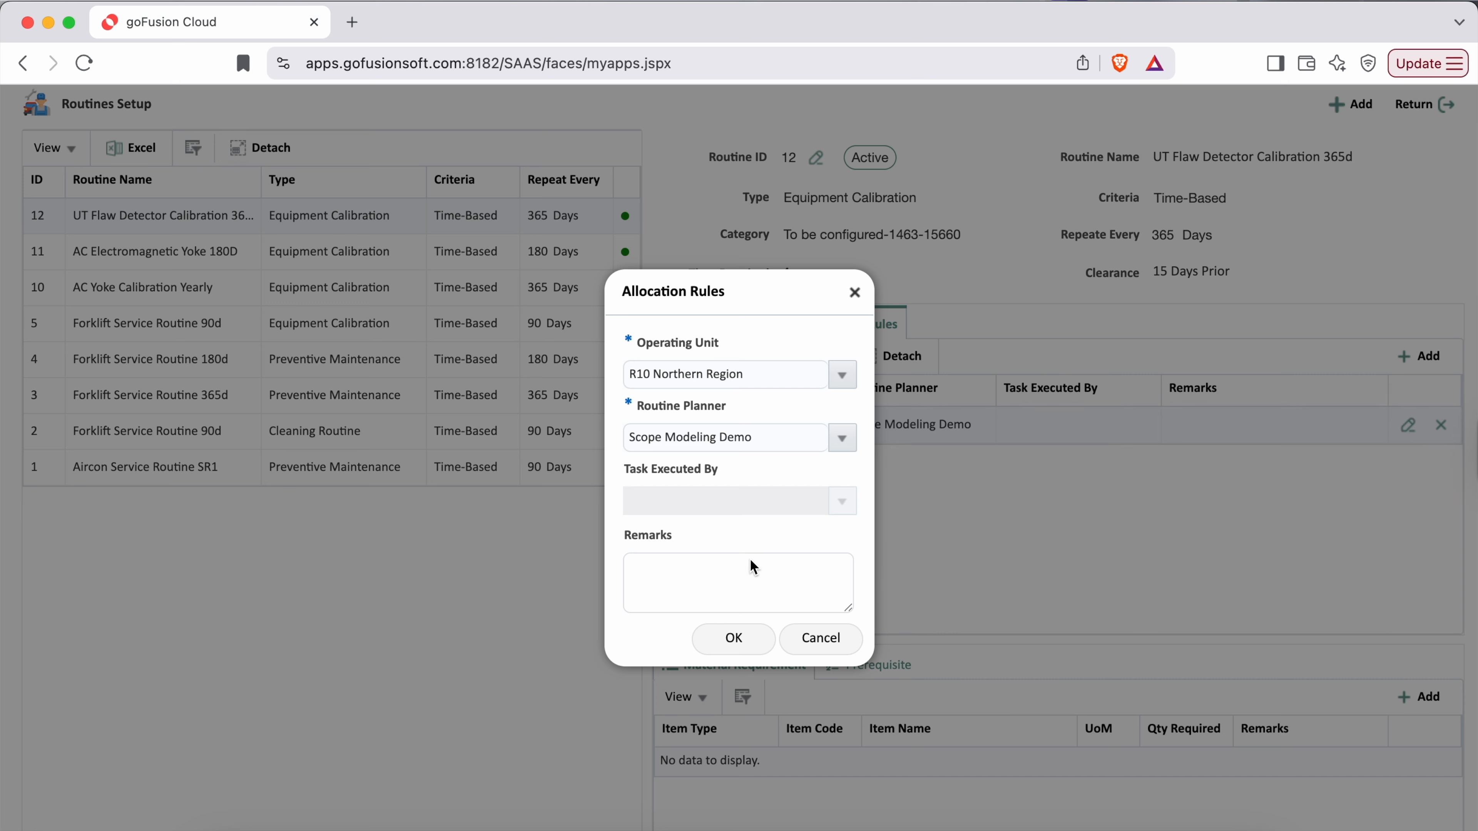
drag(632, 477, 720, 469)
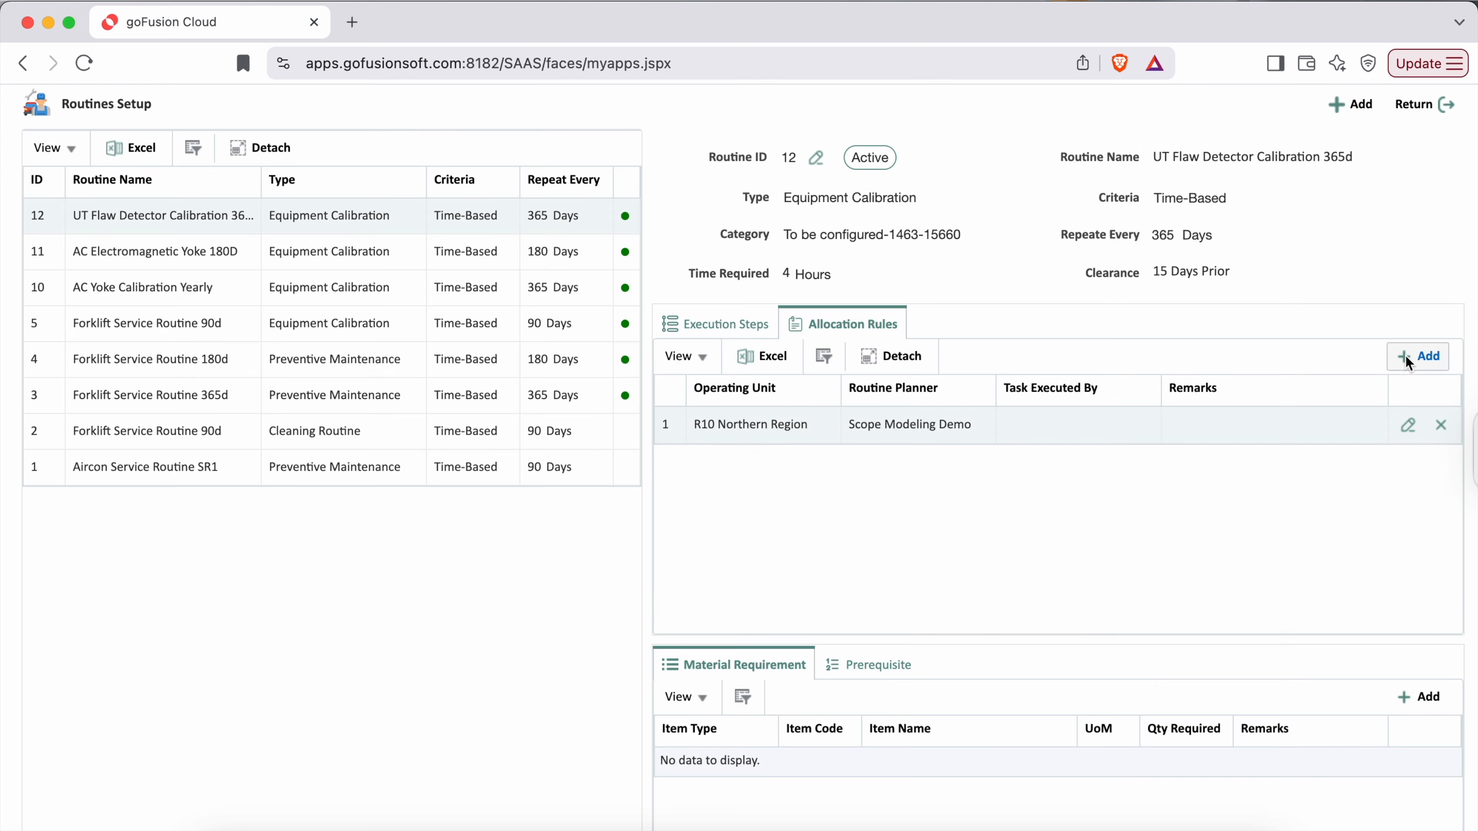
Add a second allocation rule for operating unit R40 Eastern Region with SOW Demo User as routine planner.
click(1406, 355)
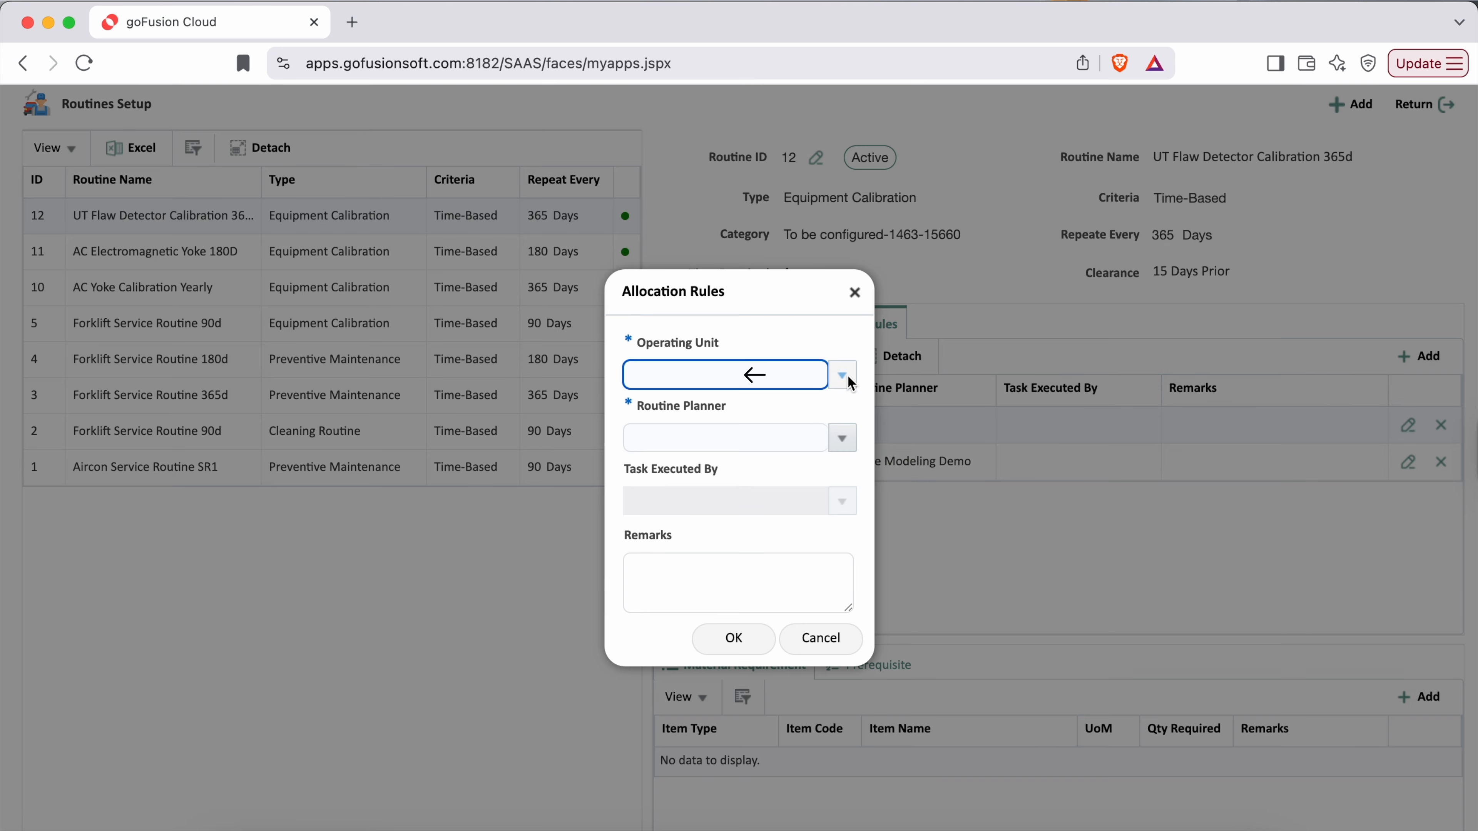
click(843, 374)
click(832, 394)
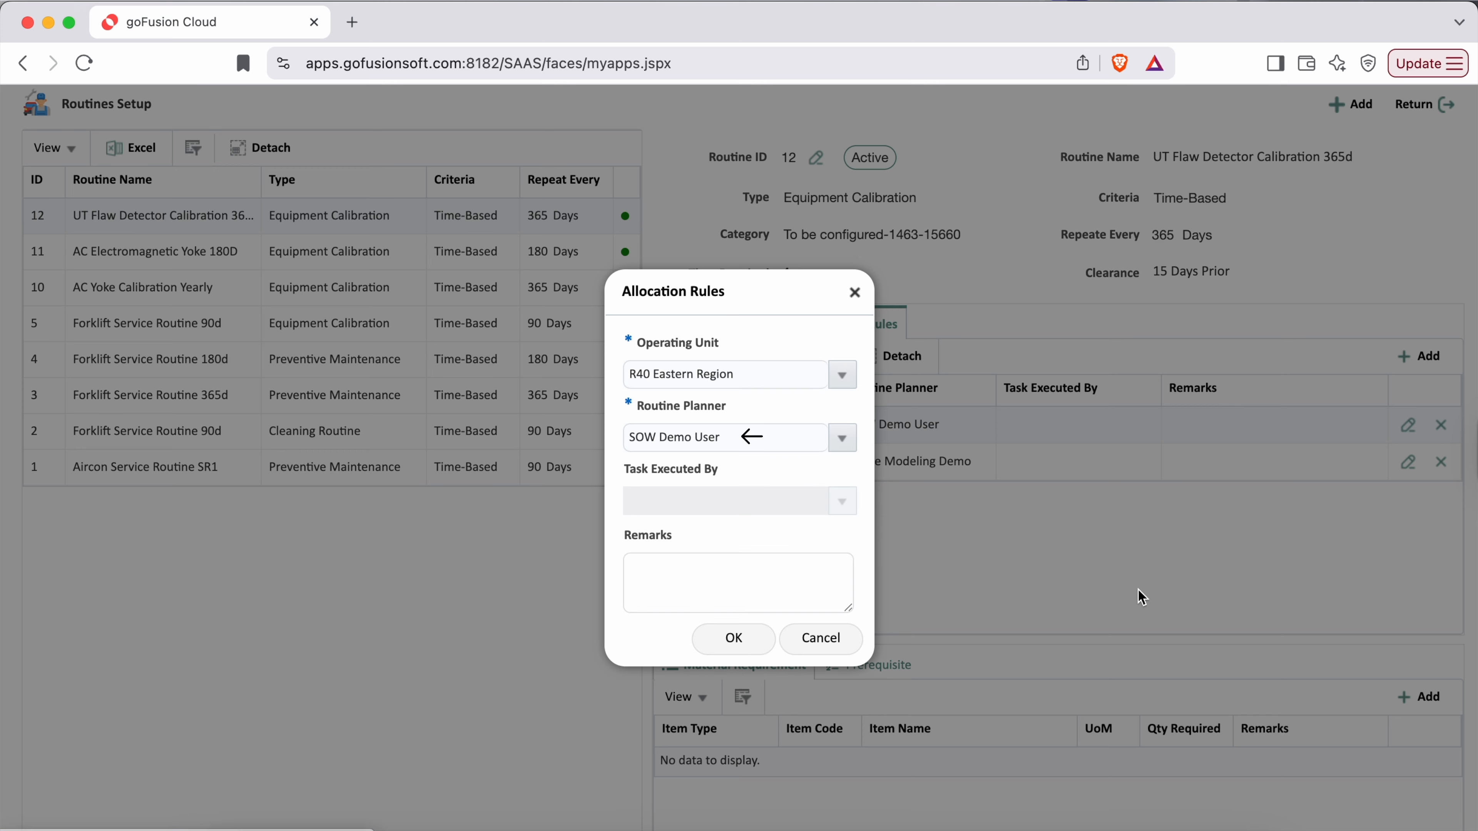
key(Return)
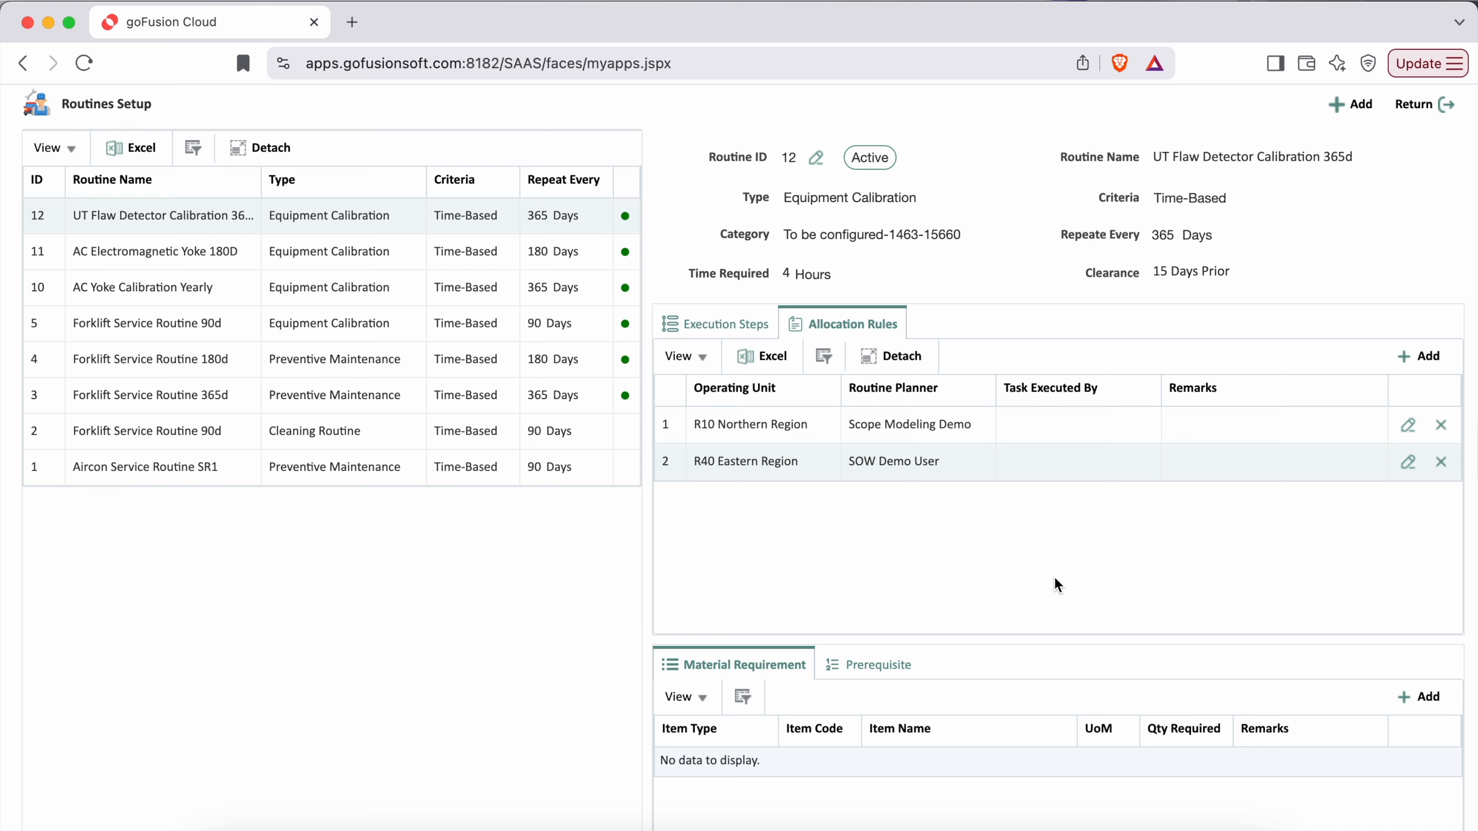
scroll(1054, 585, down, 2)
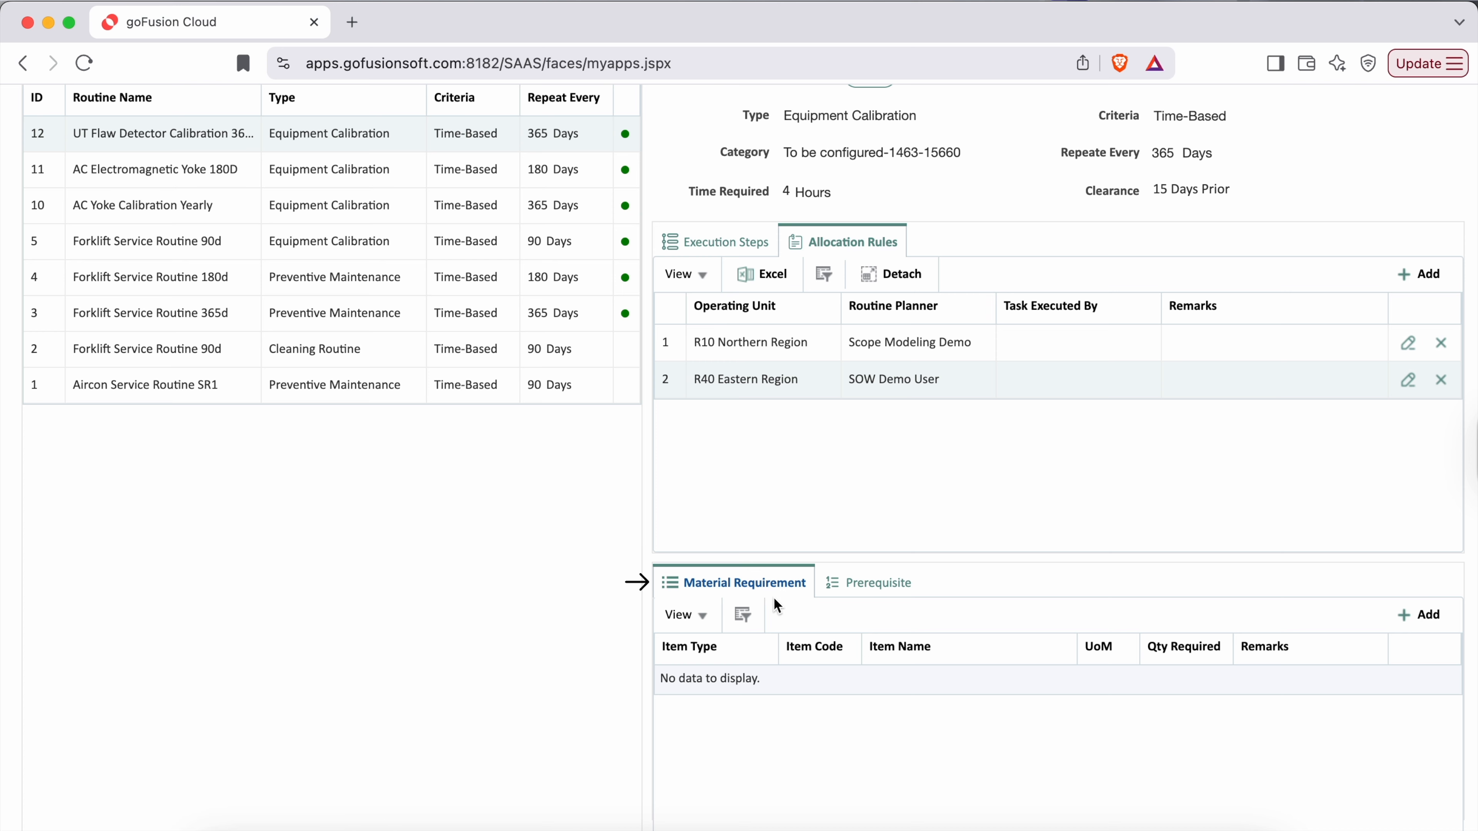
scroll(774, 597, up, 2)
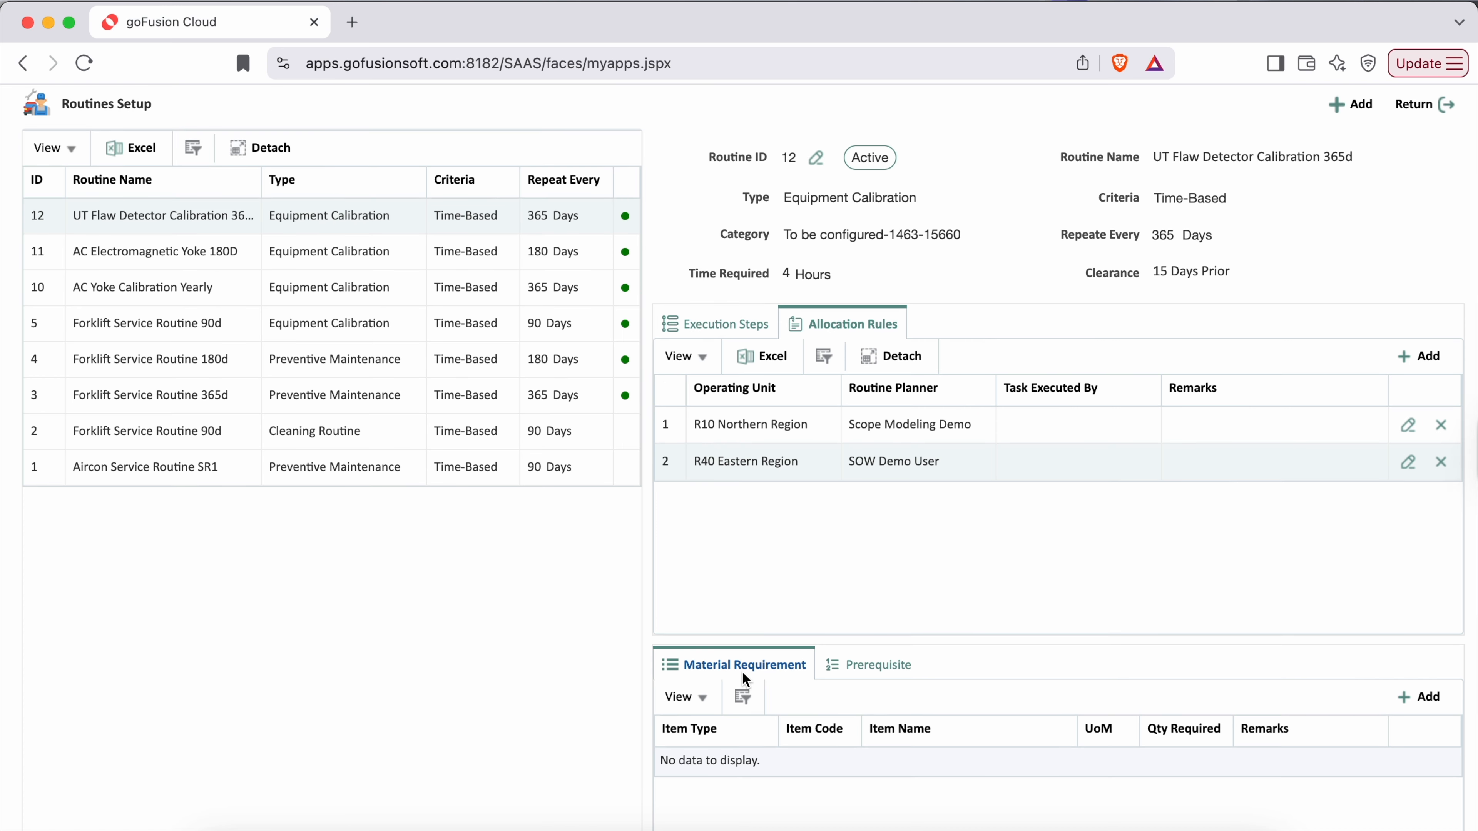
click(875, 667)
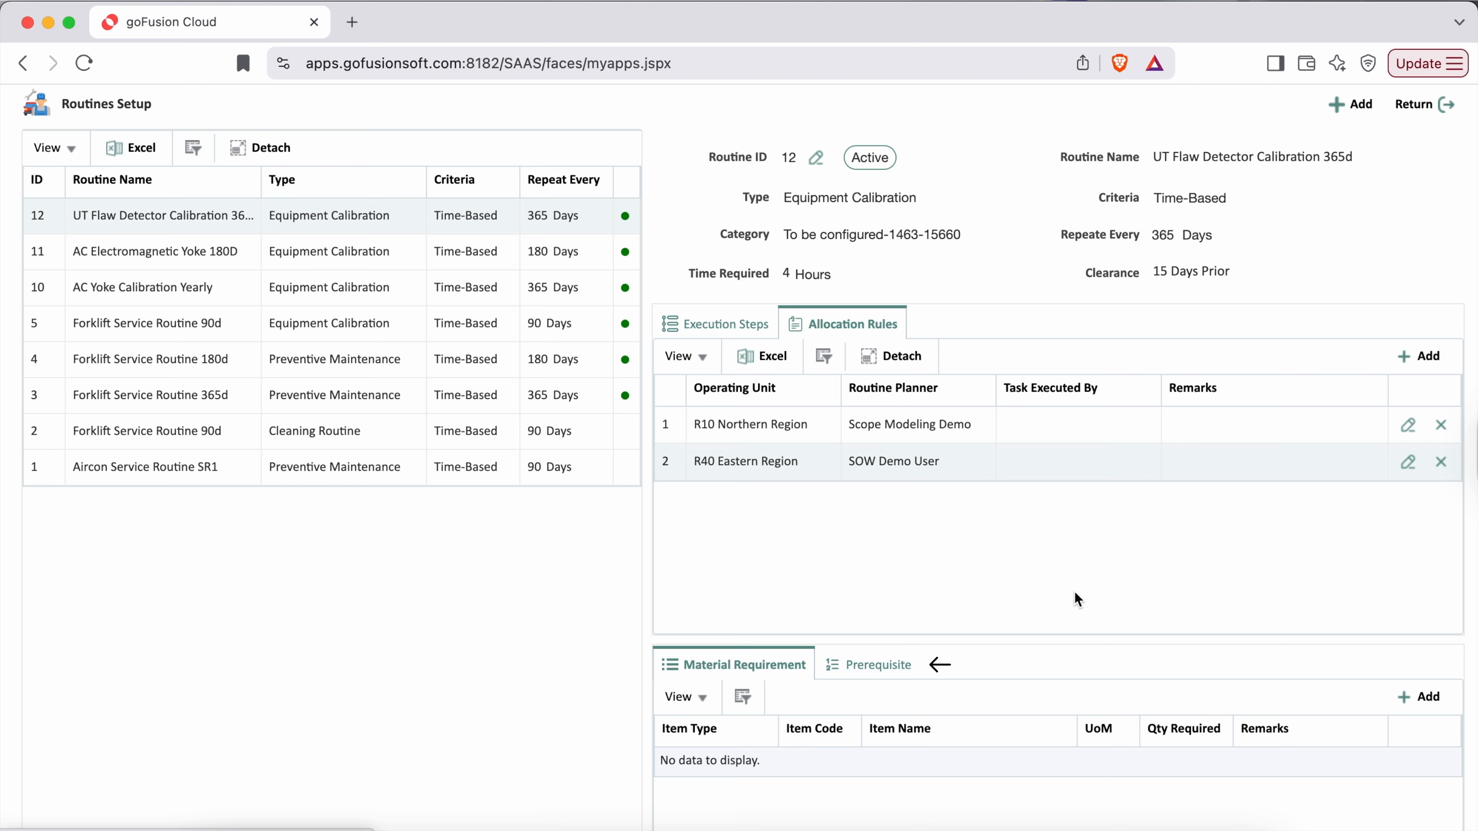